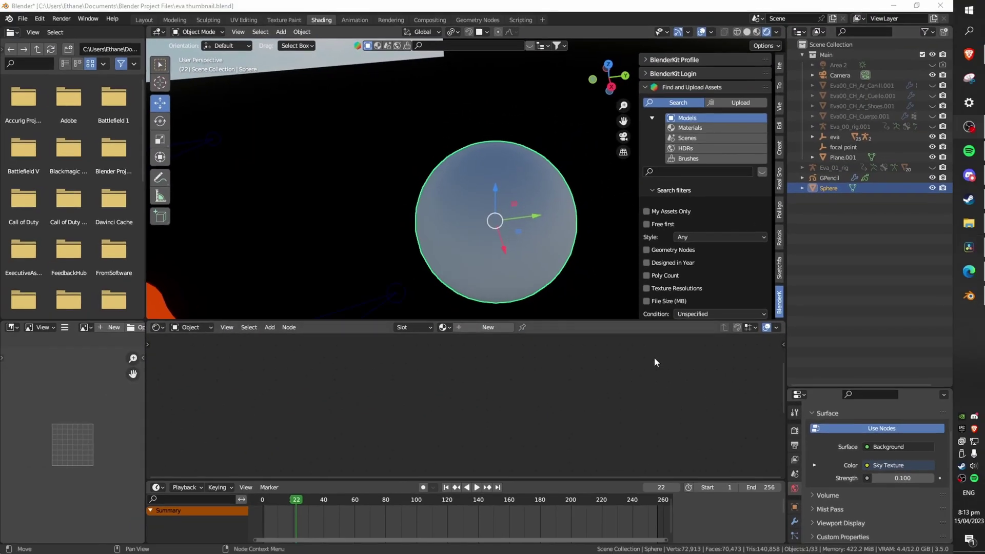
Create a material named "manga material" on the sphere and replace its Principled BSDF with a Diffuse BSDF node.
click(482, 331)
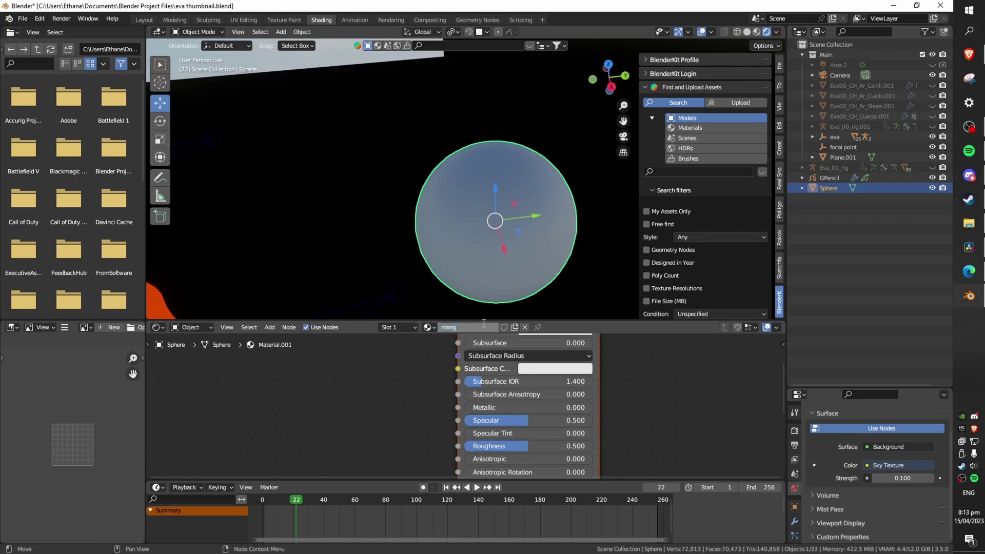
scroll(500, 359, down, 4)
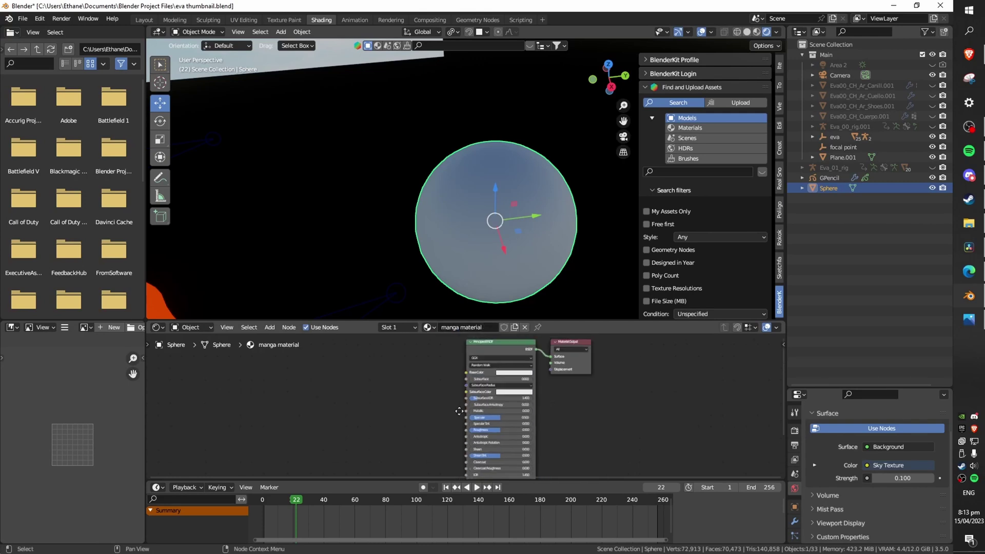
key(x)
key(shift+a)
text(copl)
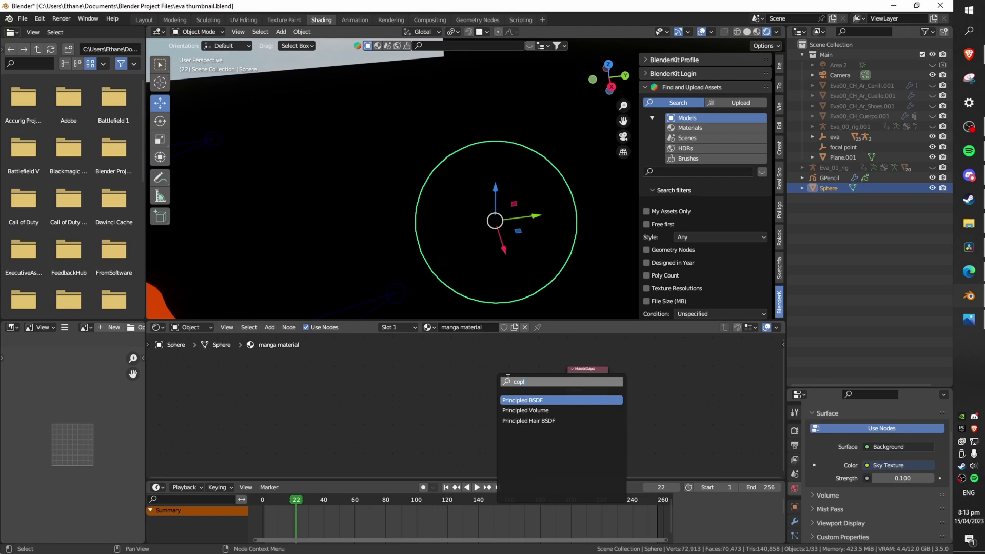
key(Return)
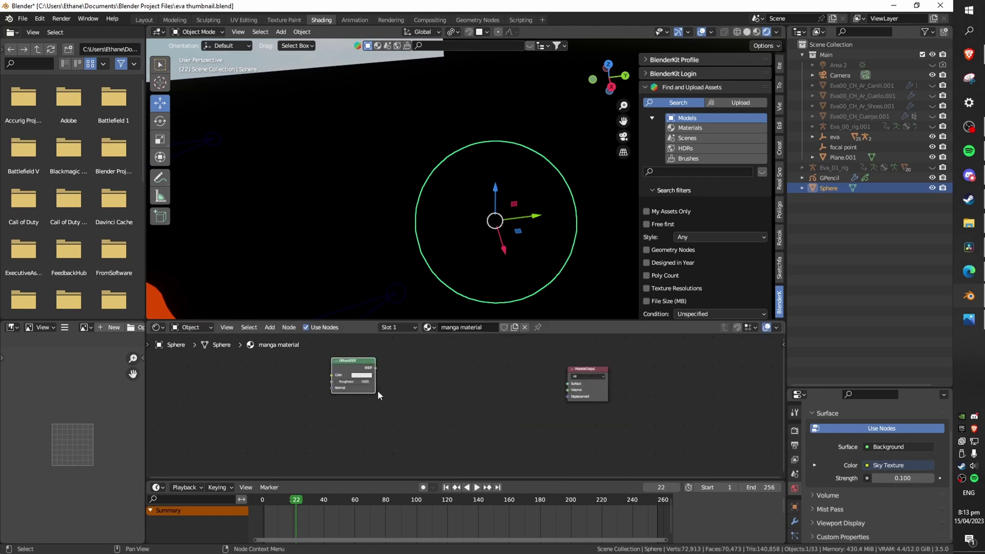
click(416, 372)
Add a Texture Coordinate node below the Diffuse BSDF node.
key(shift+a)
click(488, 417)
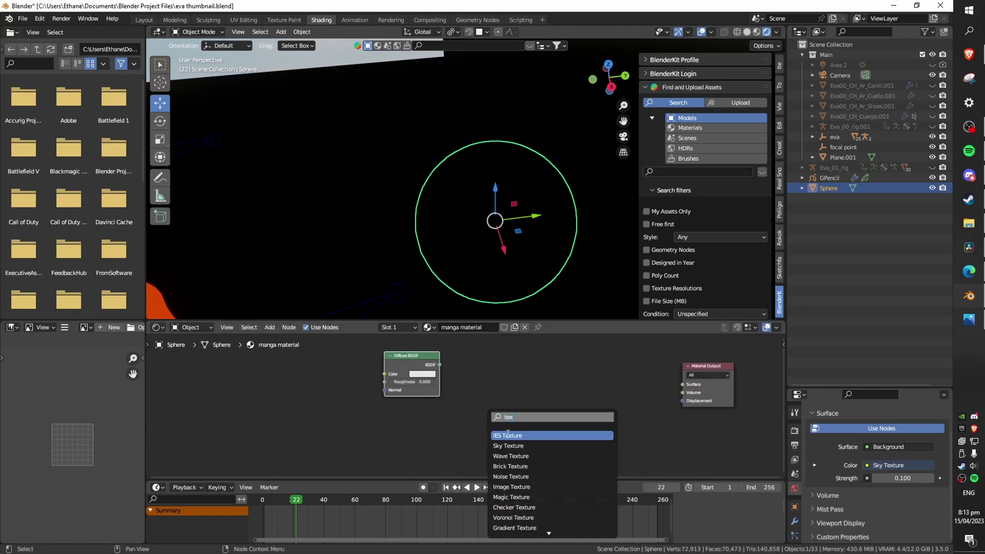
text(textur)
text( co)
key(Return)
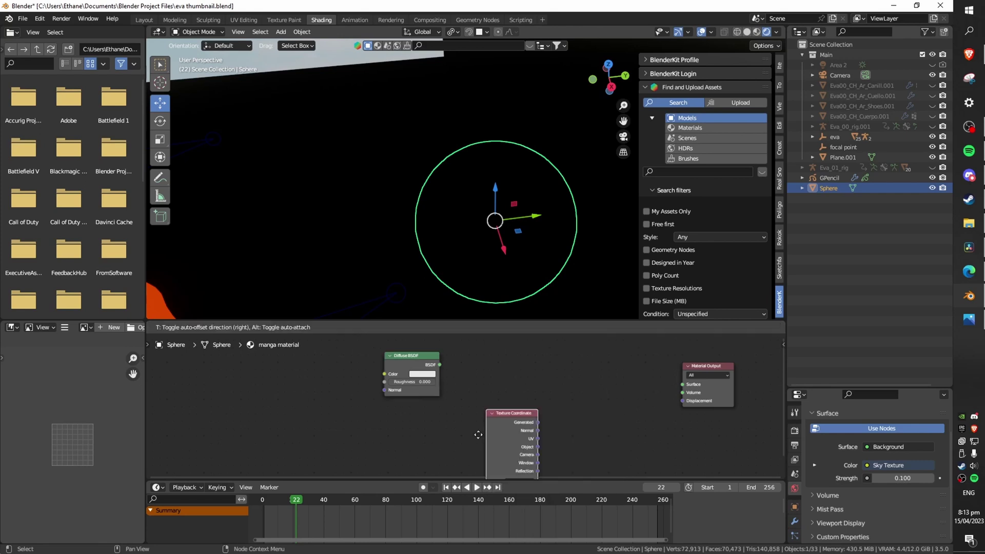
click(331, 443)
Add a Voronoi Texture node, connect the Texture Coordinate's Object output to its Vector input, and save the file.
key(shift+a)
click(505, 426)
text(vor)
key(Return)
click(447, 433)
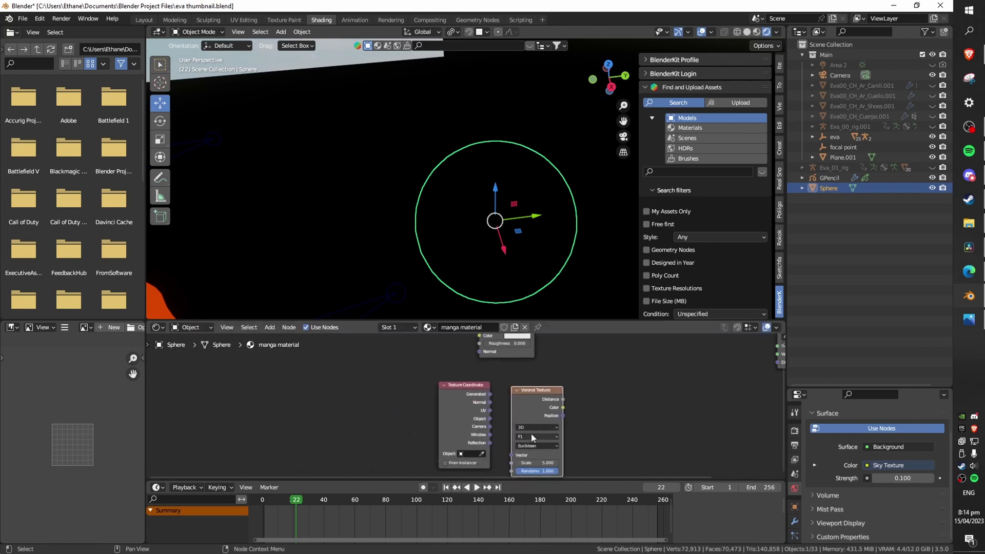
middle_drag(531, 433, 479, 423)
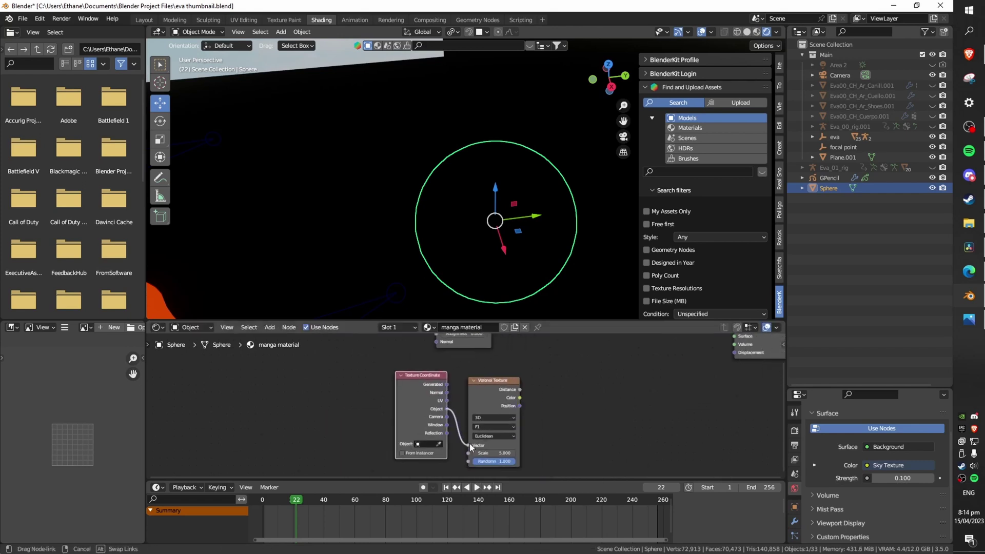
drag(470, 445, 471, 444)
key(ctrl+s)
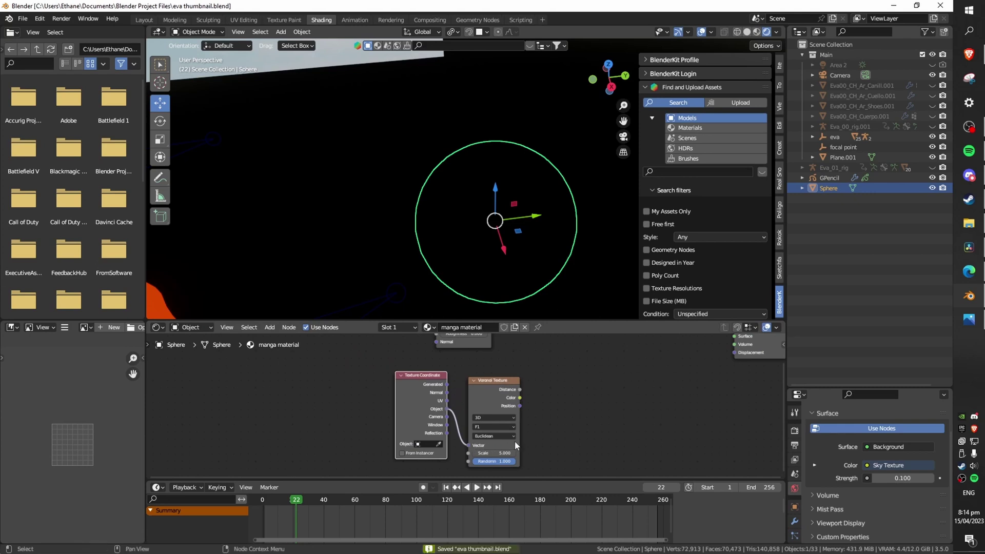
Set the Voronoi Texture's Scale to 20 and Randomness to 0, and save the file.
middle_drag(527, 433, 521, 435)
scroll(521, 435, up, 2)
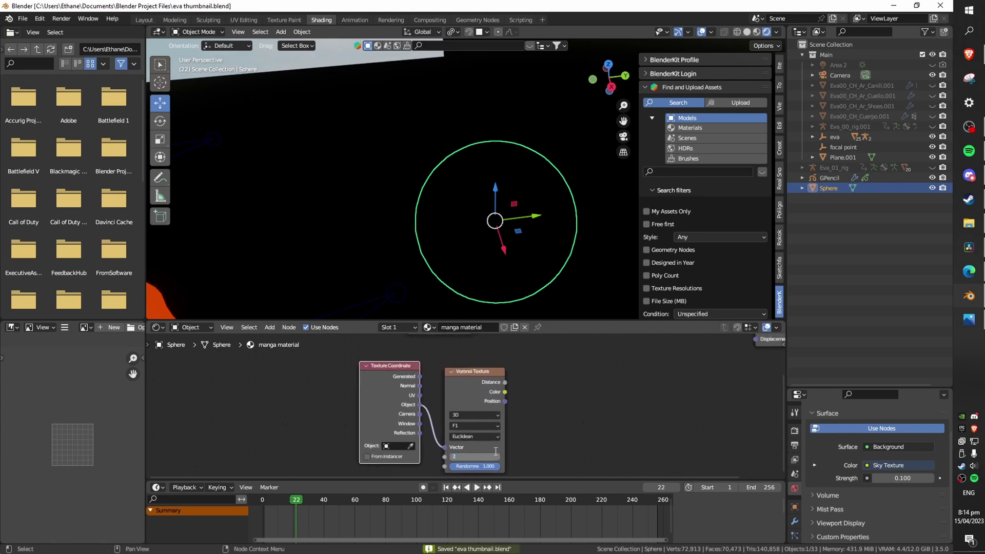
text(0)
key(Return)
double_click(472, 465)
key(ctrl+s)
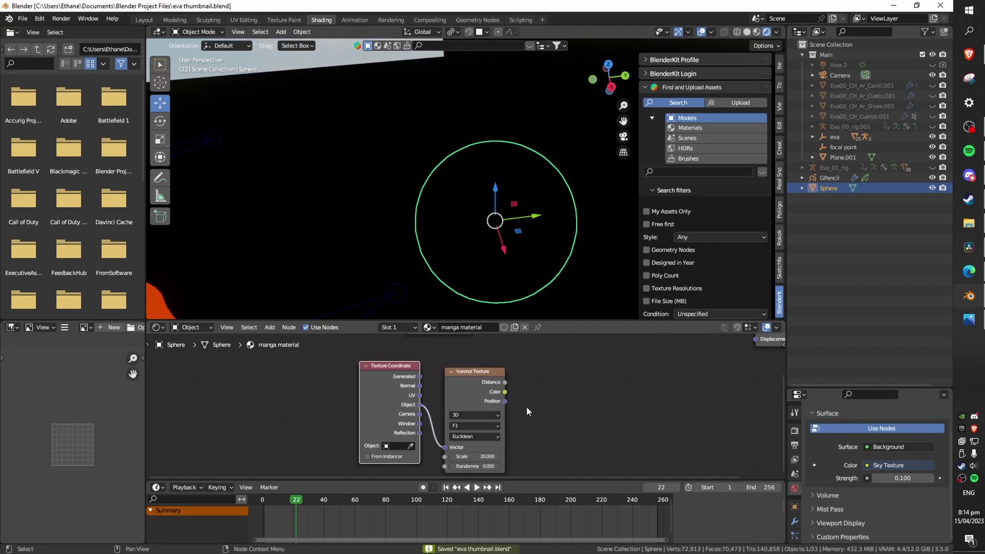
Add a Math node beside the Voronoi Texture node.
middle_drag(526, 406, 496, 424)
key(shift+a)
key(s)
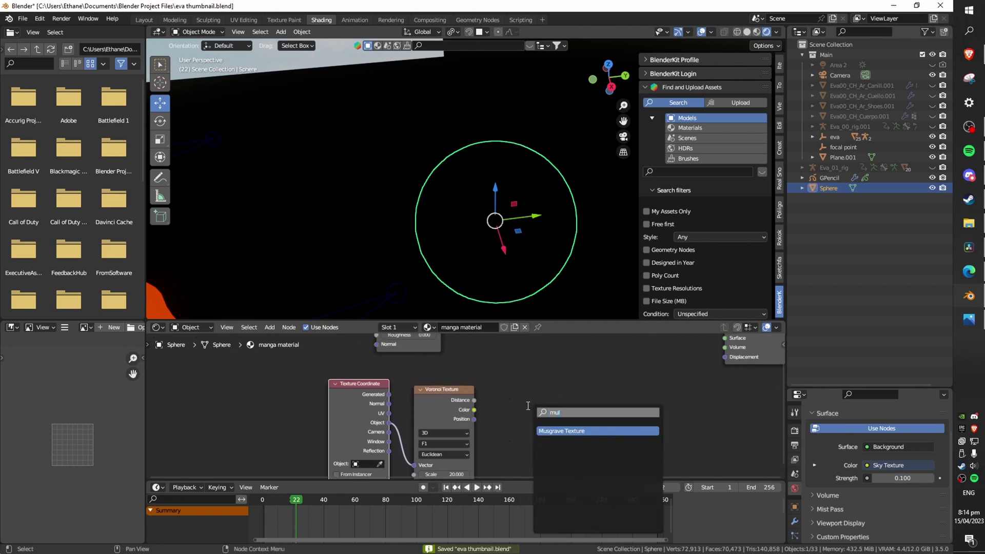
key(BackSpace)
key(BackSpace)
key(Return)
click(532, 420)
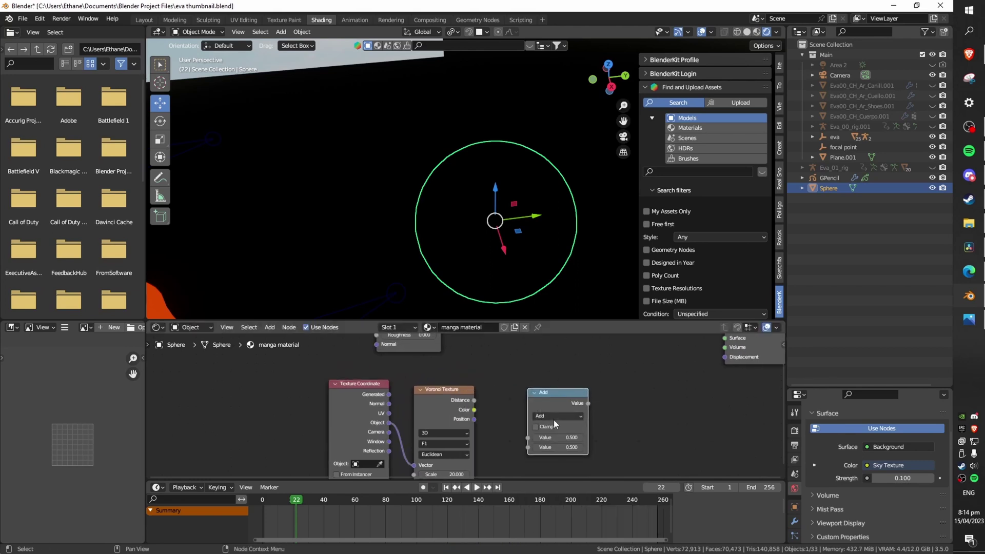
Switch the Math node to Multiply and connect the Voronoi Distance output to its first value.
click(554, 418)
click(557, 461)
drag(474, 400, 481, 403)
drag(527, 440, 528, 439)
Duplicate the Multiply node, switch the copy to Add, and feed the Multiply result into its second value.
middle_drag(595, 414, 534, 452)
click(516, 434)
key(shift+d)
click(608, 359)
click(584, 389)
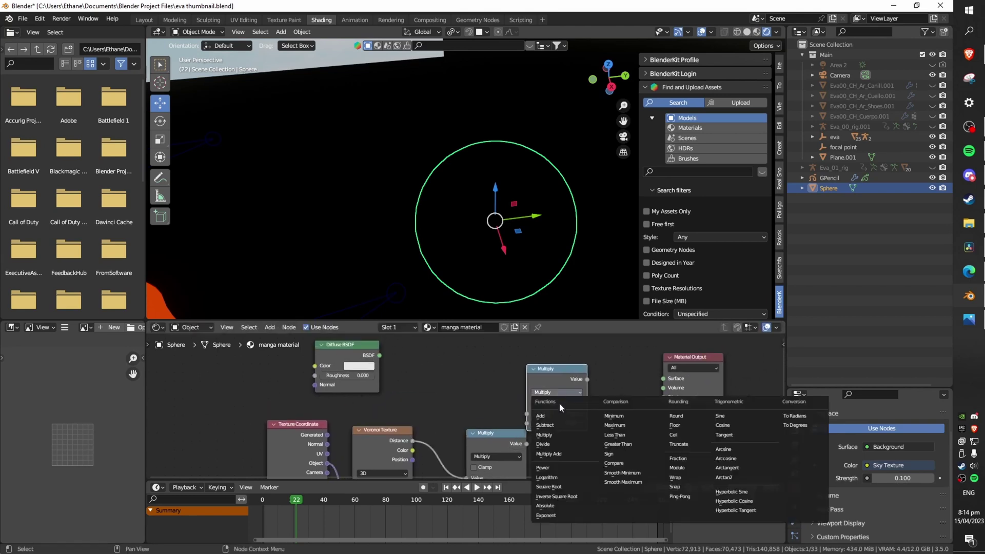
click(559, 403)
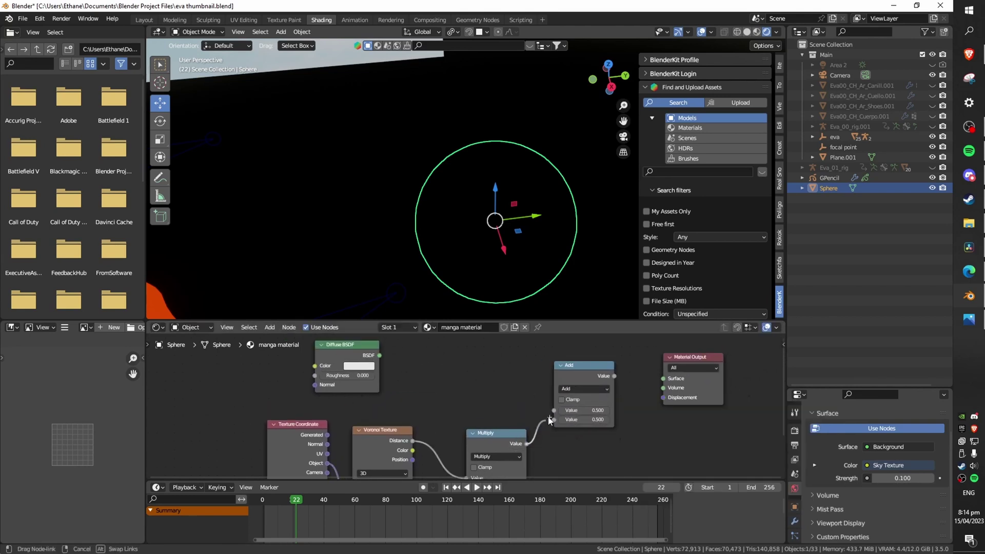
middle_drag(571, 431, 587, 376)
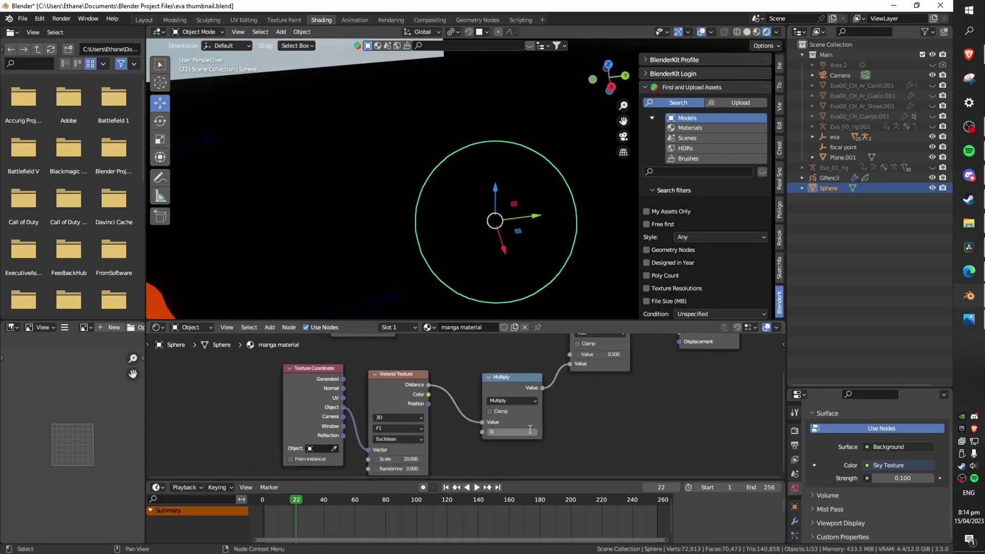
Add a Shader to RGB node fed by the Diffuse BSDF, connect its Color to the Add node's first value, and save.
middle_drag(533, 432, 535, 494)
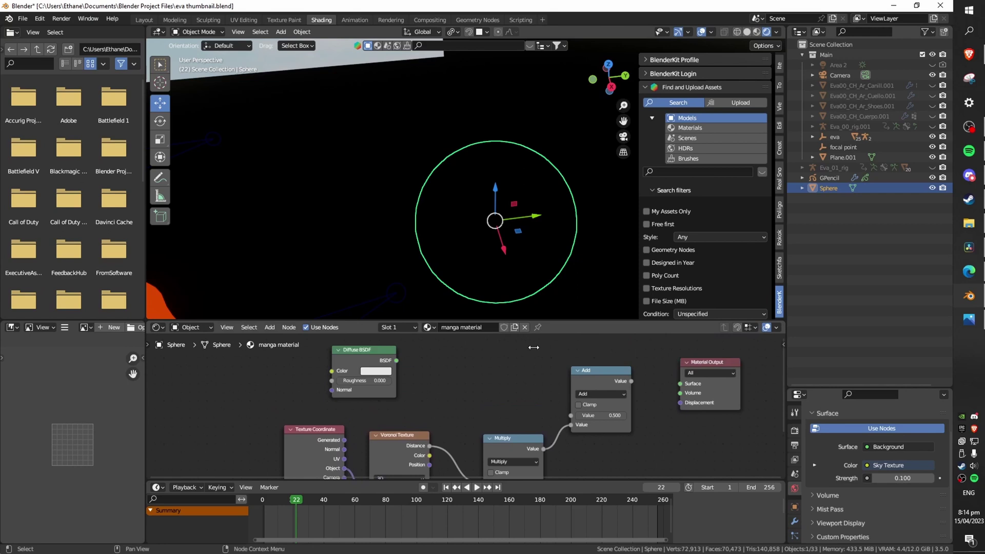
key(shift+a)
click(464, 382)
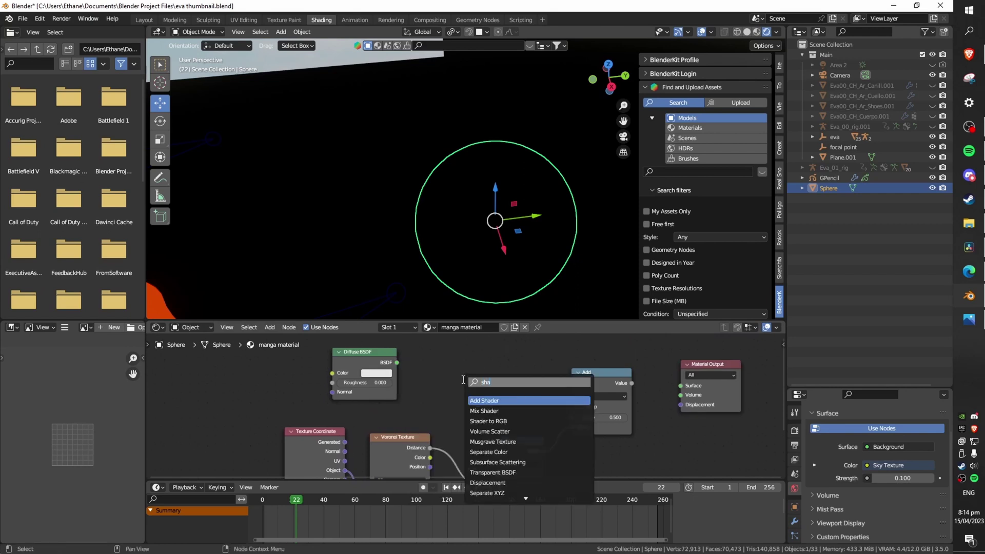
key(Down)
key(Down)
key(Return)
click(466, 382)
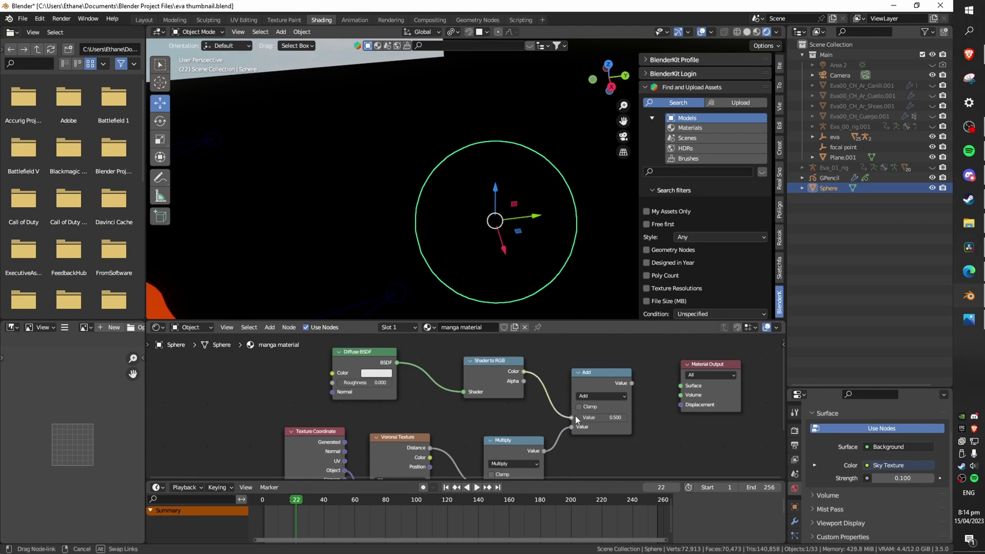
drag(575, 416, 576, 415)
middle_drag(639, 388, 528, 392)
key(ctrl+s)
scroll(571, 401, up, 1)
key(shift+a)
text(s)
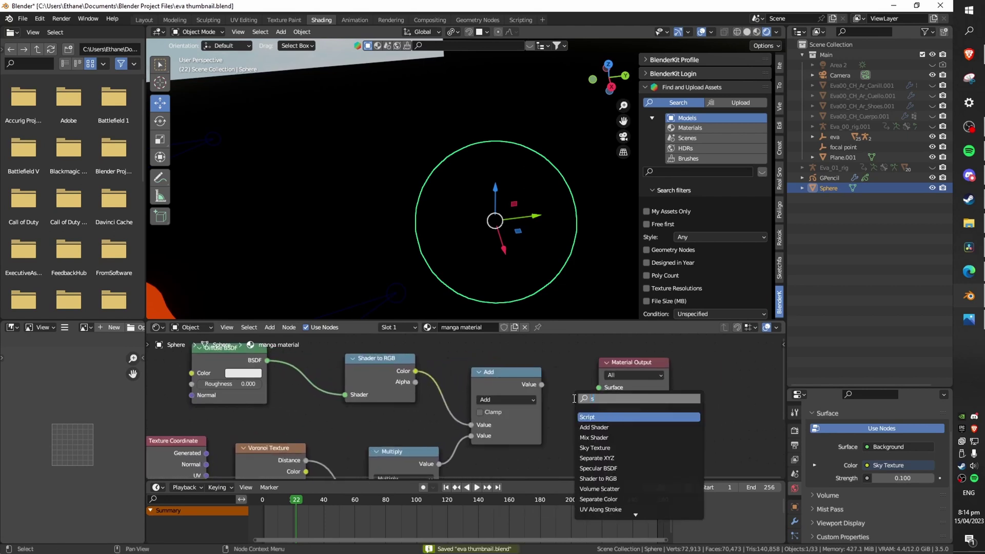
text(u)
key(BackSpace)
key(BackSpace)
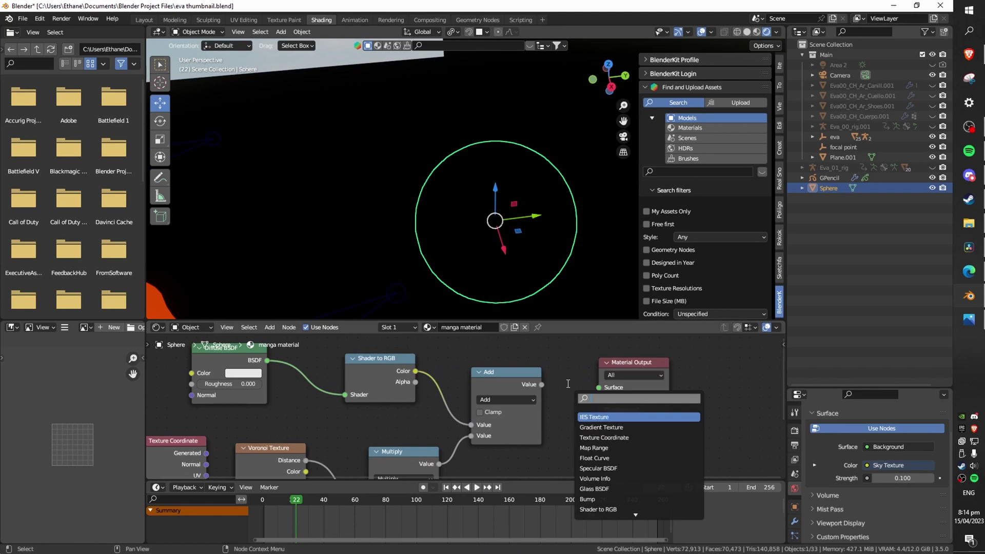
Duplicate the Add node as a Subtract node fed by the Add result, with its second value set to -0.1.
click(507, 379)
key(shift+d)
click(588, 384)
drag(640, 363, 749, 363)
click(596, 404)
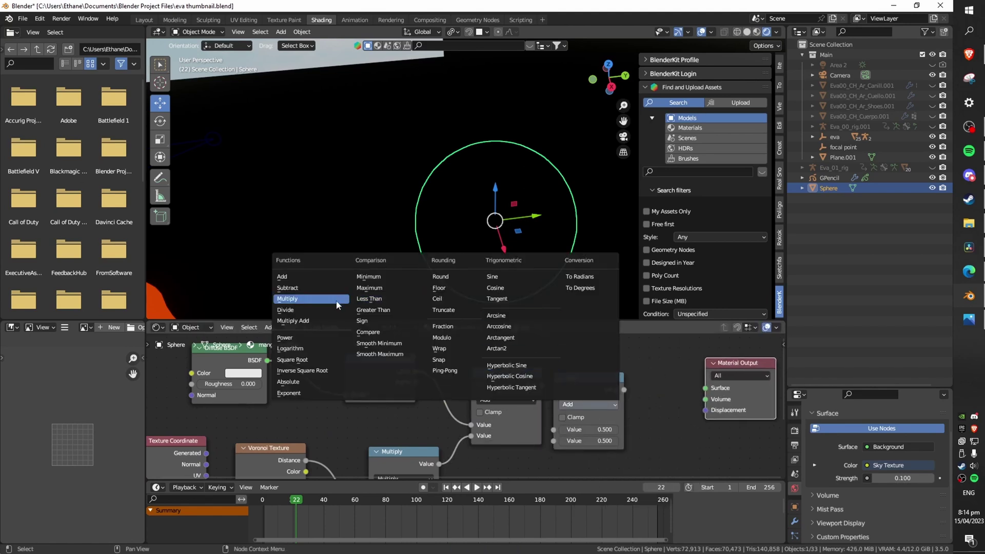
click(307, 289)
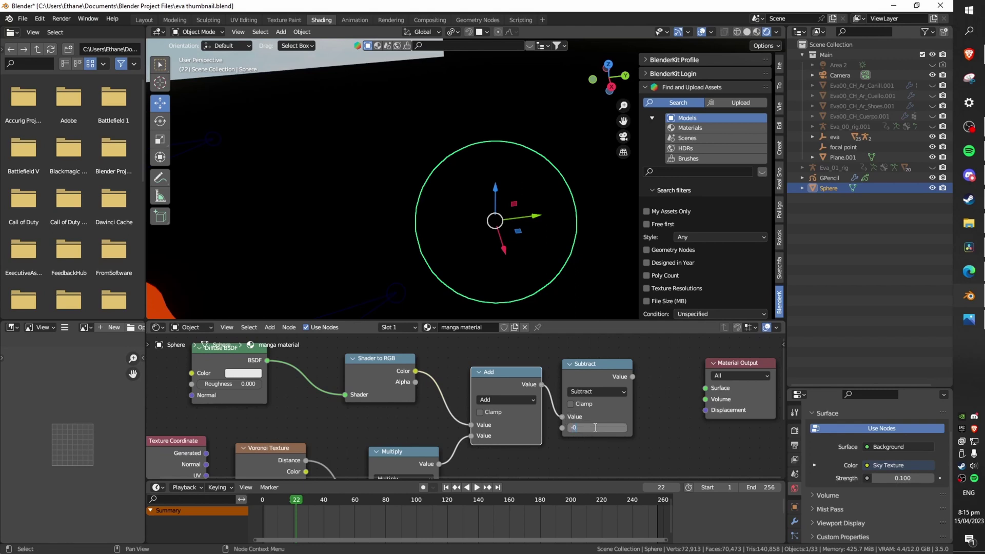
Add a ColorRamp node after the Subtract node.
middle_drag(662, 427, 534, 429)
key(shift+a)
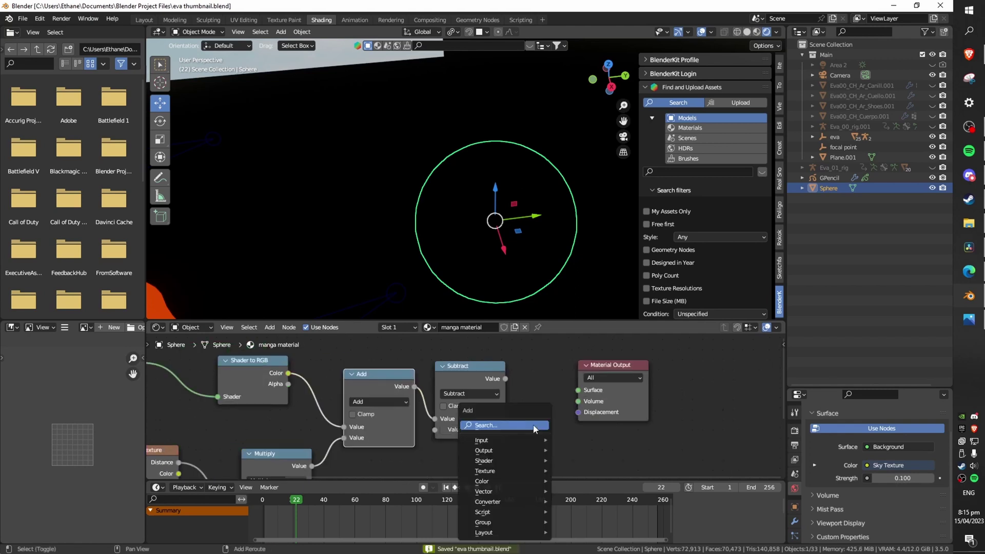
click(535, 430)
text(c)
key(Return)
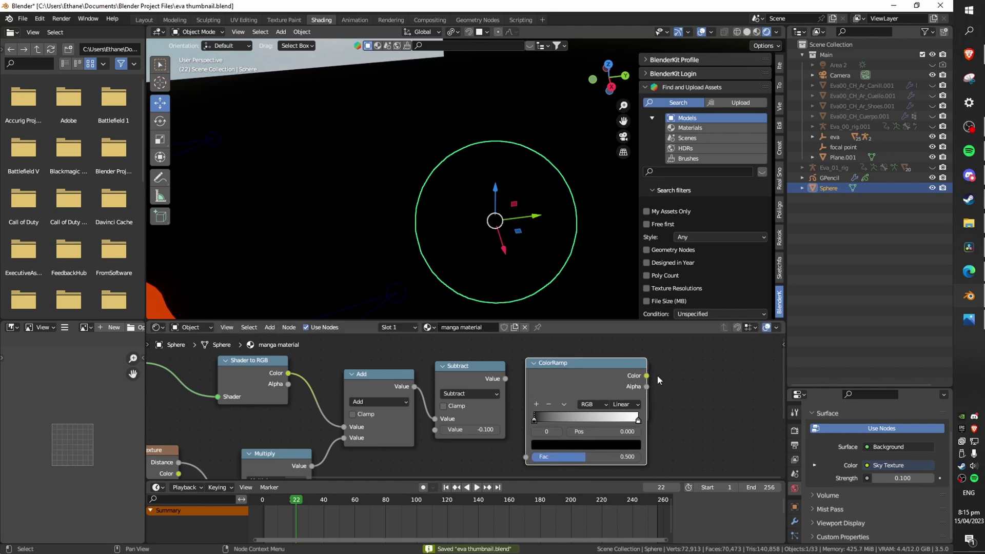
click(649, 367)
click(647, 367)
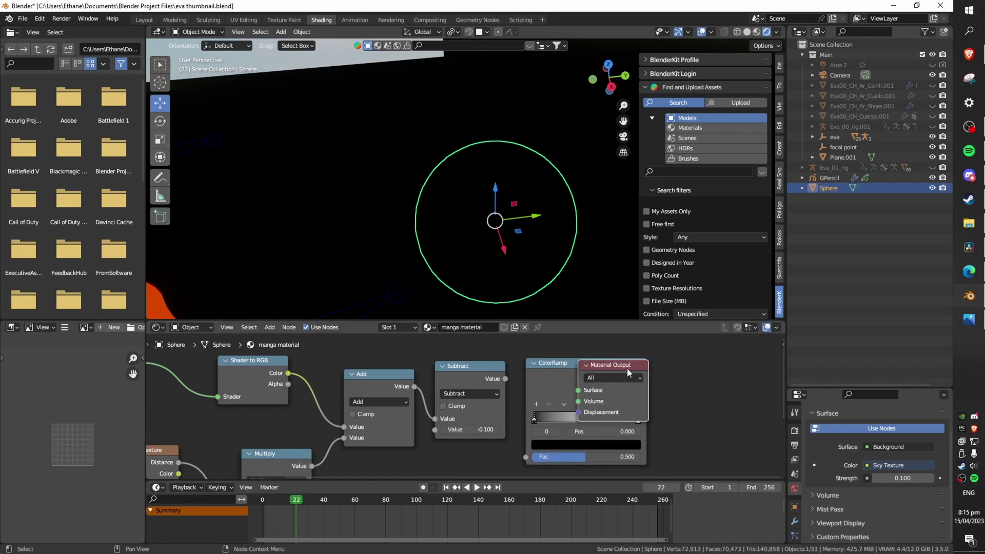
Make room for the ColorRamp, connect Subtract to its Fac and its Color to the Material Output's Surface, and save.
drag(627, 368, 743, 372)
key(ctrl+s)
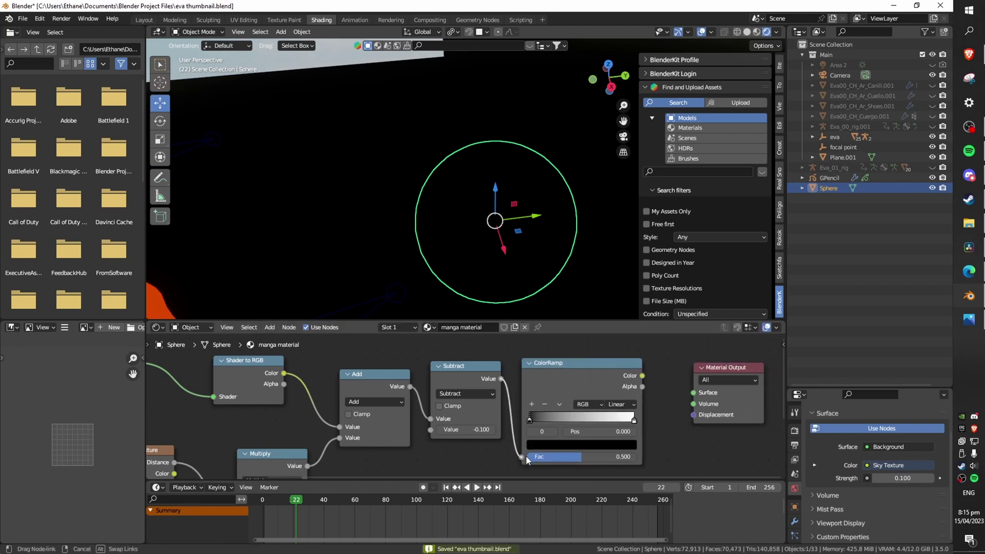
drag(690, 393, 693, 393)
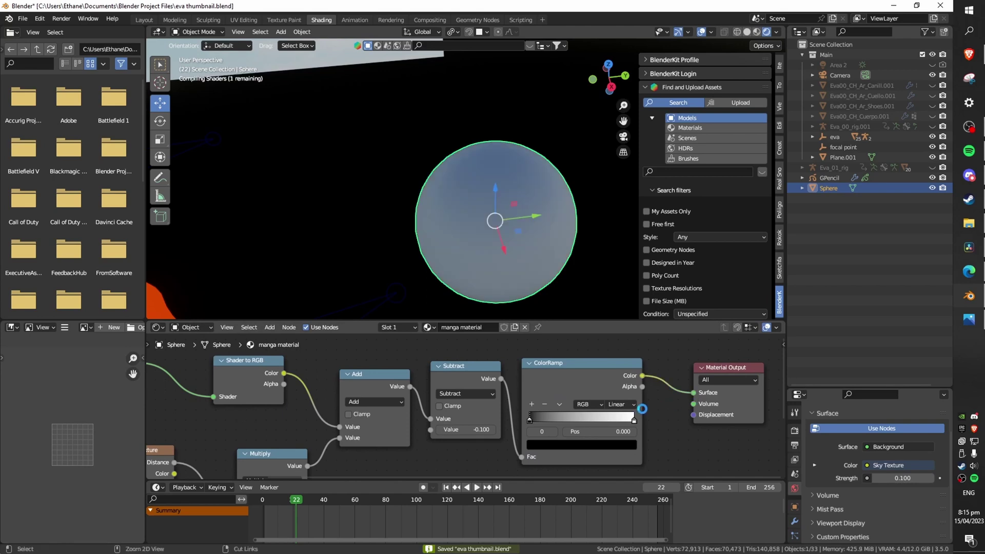
key(ctrl+s)
Set the ColorRamp interpolation to Constant and color its first stop a very dark reddish brown.
scroll(587, 429, up, 1)
click(647, 404)
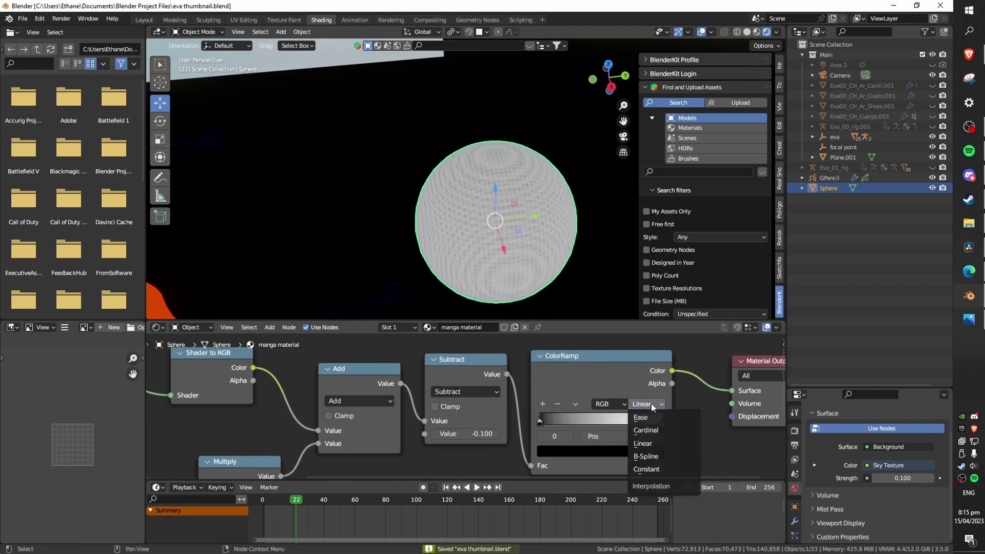
click(646, 469)
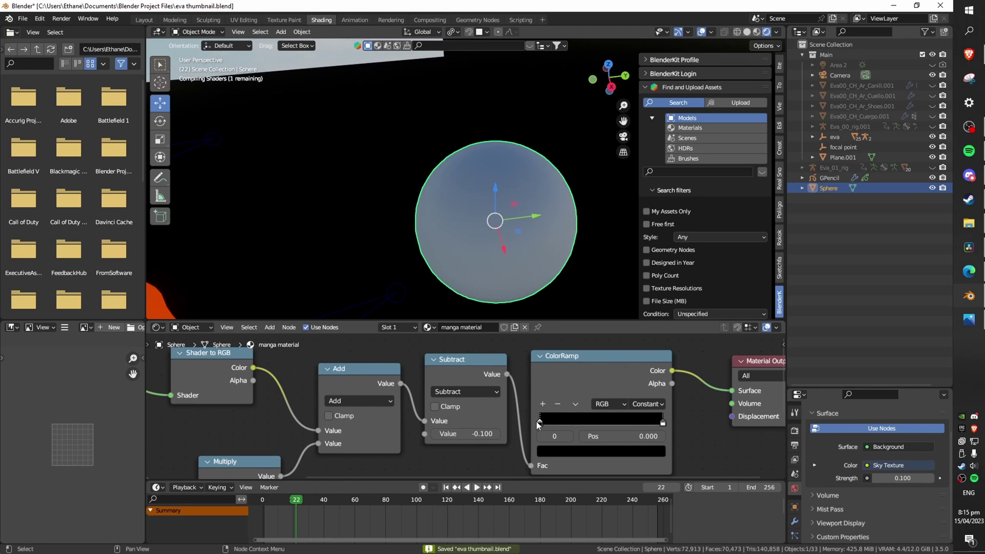
click(548, 451)
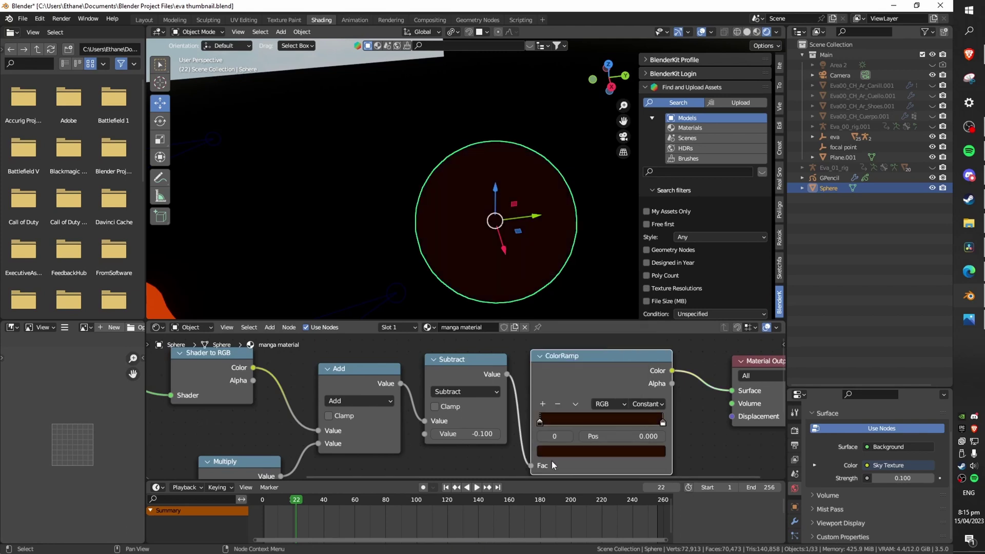
Add a ColorRamp stop at about 0.332 and color it dark red.
click(547, 404)
drag(594, 418, 572, 424)
click(584, 455)
drag(638, 344, 639, 339)
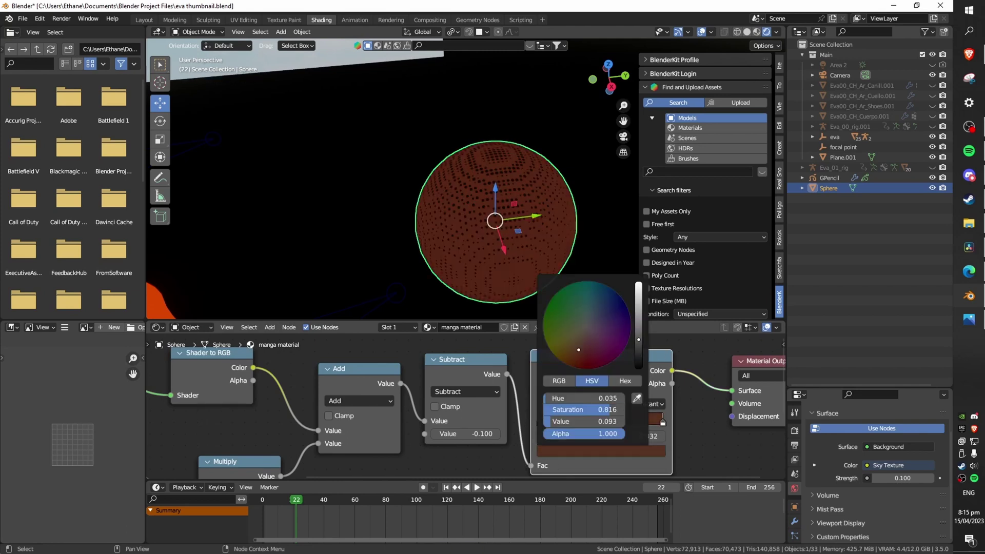
drag(617, 410, 611, 409)
Add another ColorRamp stop near the middle of the ramp and color it orange-brown.
middle_drag(459, 274, 510, 222)
drag(563, 422, 607, 429)
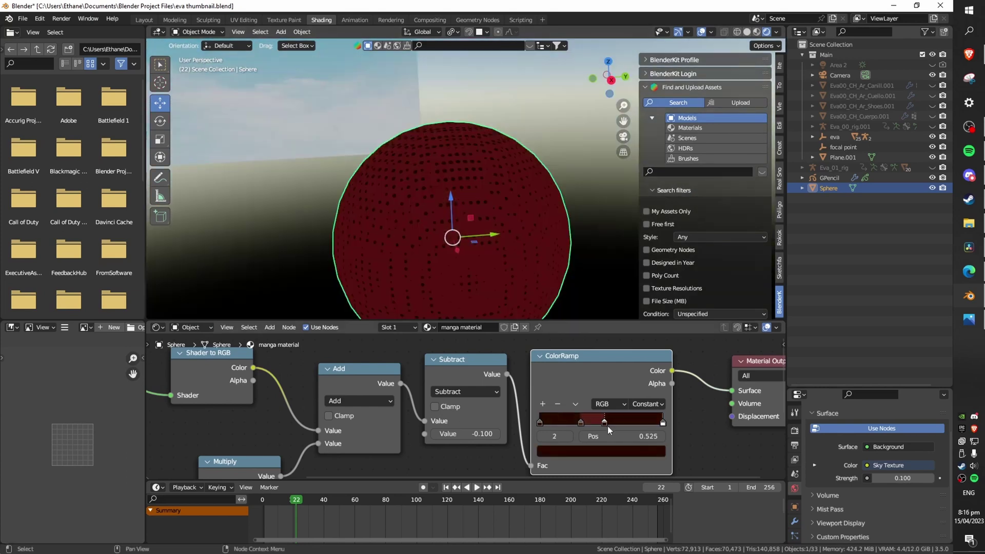
middle_drag(633, 465, 622, 449)
click(620, 437)
drag(628, 339, 628, 308)
Recolor the 0.332 stop reddish brown, finish the ramp with a tan stop at 0.73 and a cream end stop, and save.
click(569, 407)
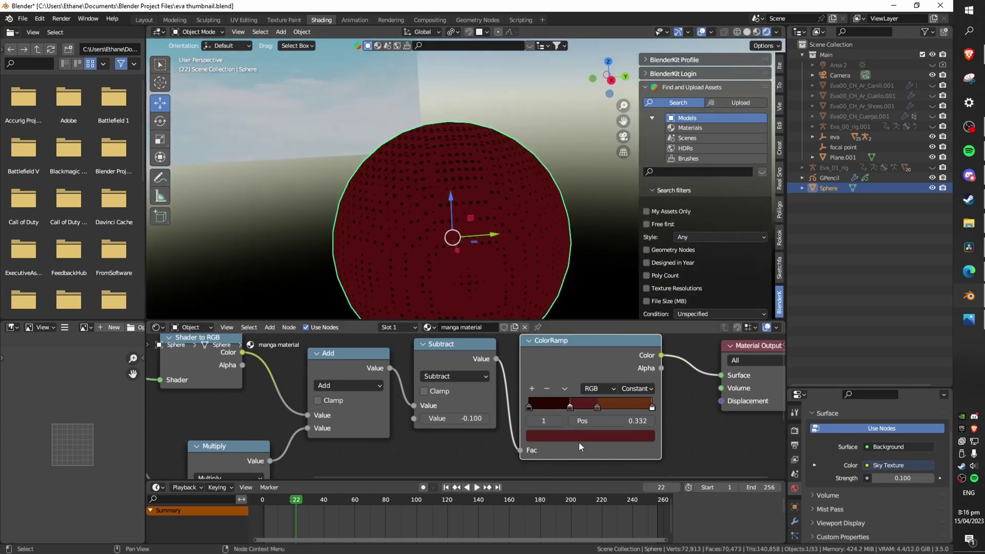
click(580, 438)
key(ctrl+s)
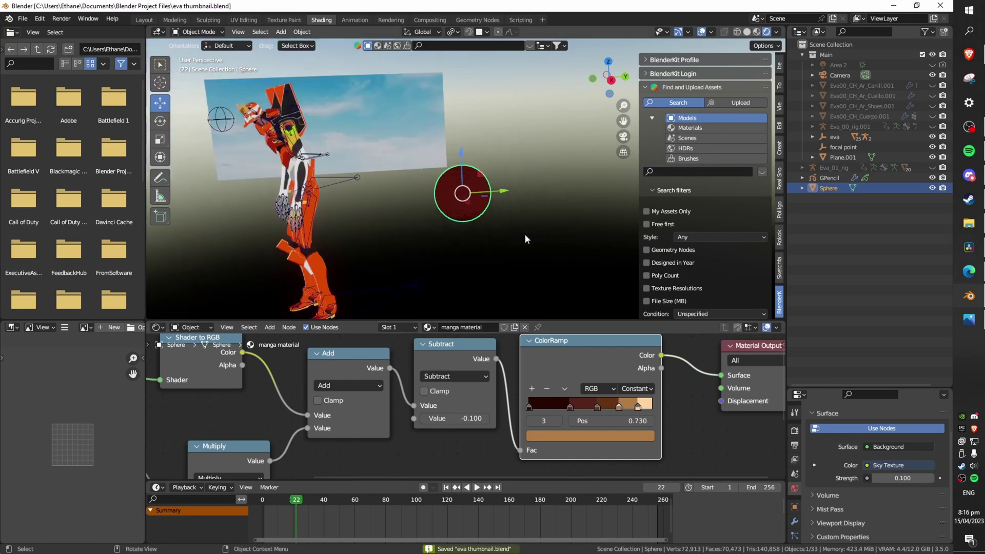
Add a Sun light above the sphere and set its strength to 4.
key(shift+a)
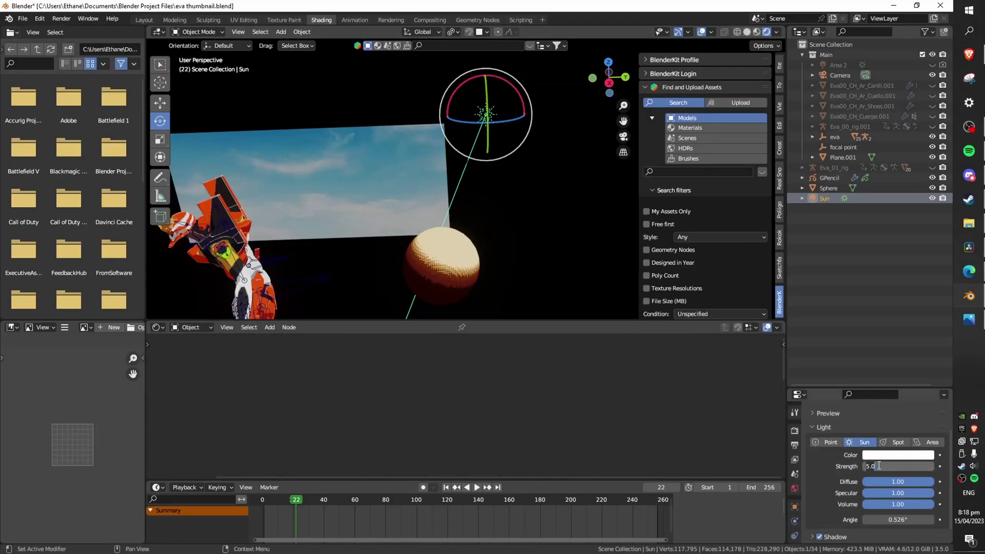
text(2)
key(Return)
click(886, 465)
text(3)
key(Return)
middle_drag(605, 231, 606, 208)
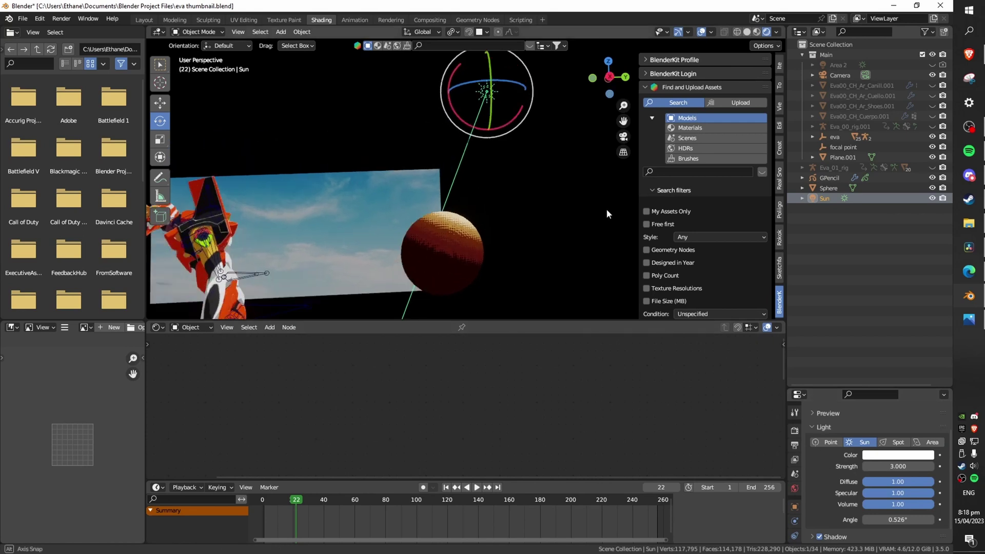
click(881, 466)
text(4)
key(Return)
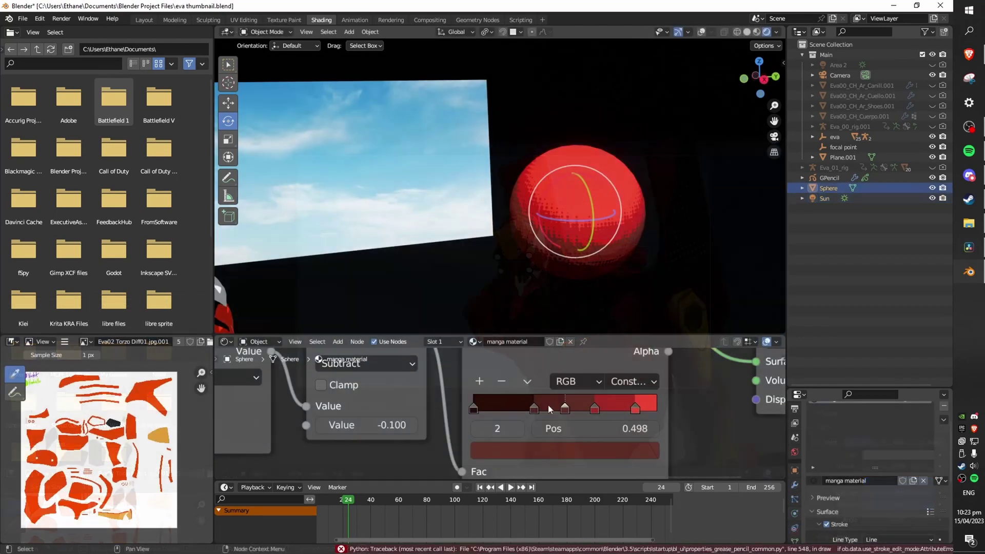
Adjust the red ColorRamp's stops in the sphere's manga material and sample the 0.882 stop's color from the character's yellow arm.
drag(548, 405, 528, 408)
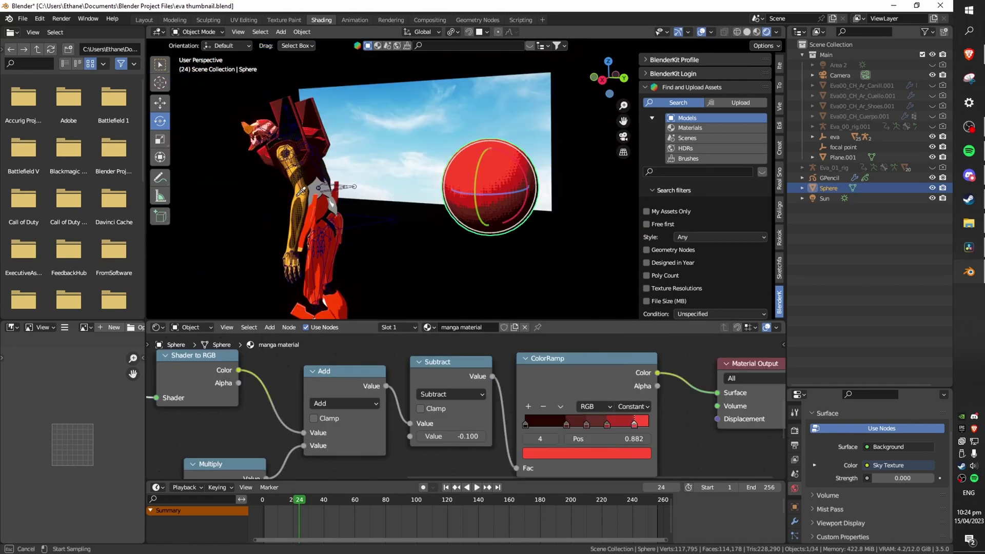
click(297, 195)
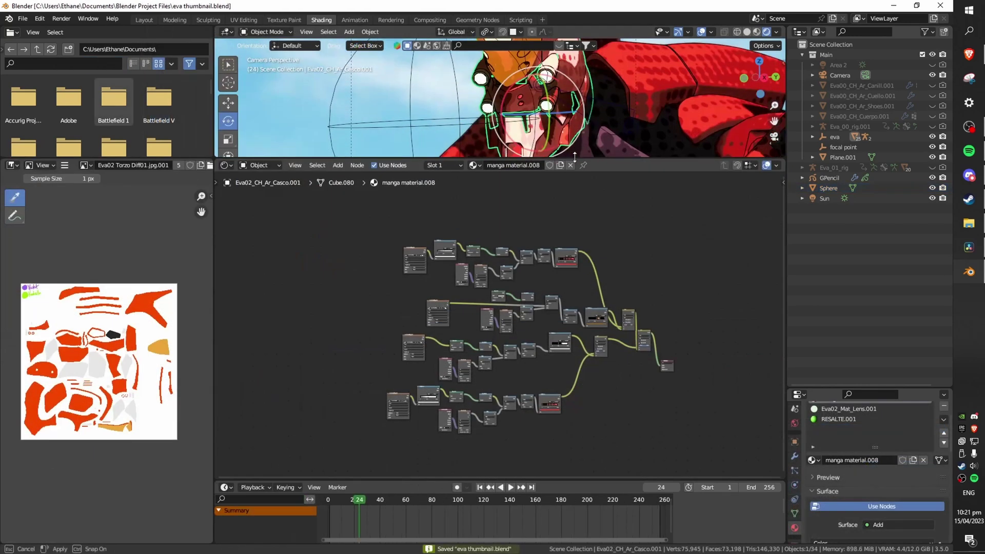
Examine the node trees of the helmet's manga material.008 and the torso's manga material.001, and save the file.
scroll(577, 328, up, 5)
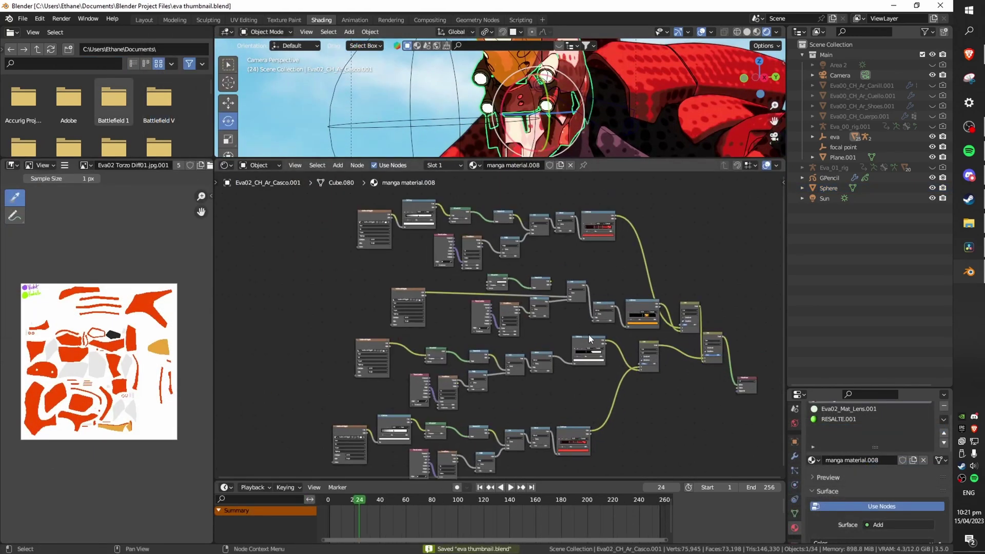
middle_drag(636, 308, 552, 355)
scroll(580, 351, up, 2)
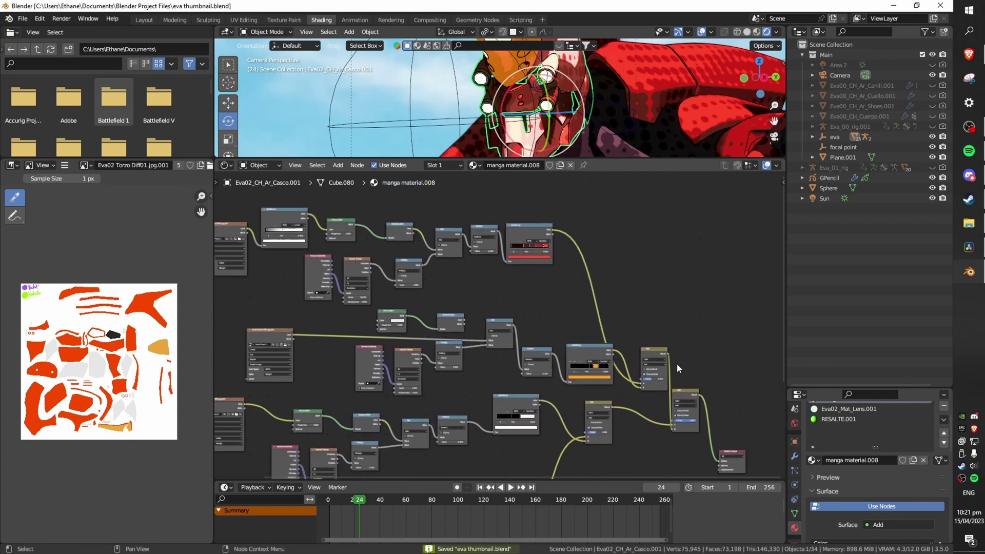
middle_drag(677, 366, 642, 365)
drag(556, 355, 554, 367)
middle_drag(554, 367, 516, 392)
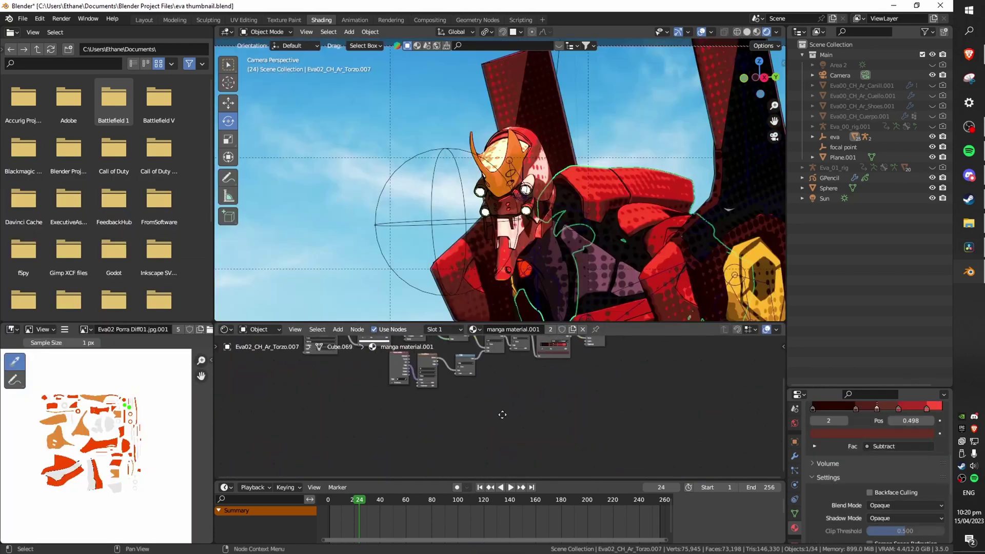
middle_drag(502, 415, 599, 478)
scroll(485, 448, up, 9)
middle_drag(359, 408, 485, 413)
key(ctrl+s)
scroll(480, 412, up, 3)
click(433, 372)
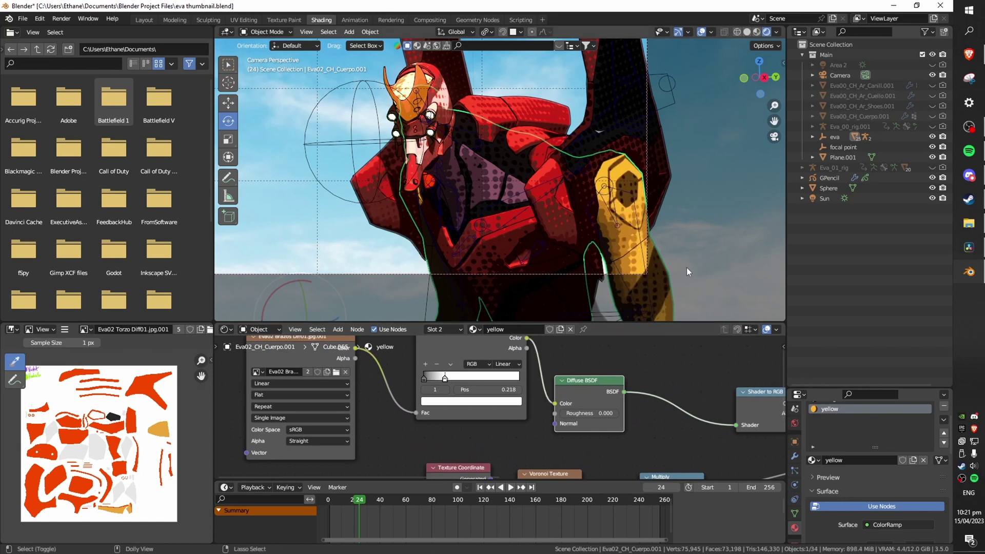
Try a factor of 0.775 on the helmet material's Add node fed by the orange ColorRamp, and vary the final Add node's factor.
drag(631, 416, 708, 431)
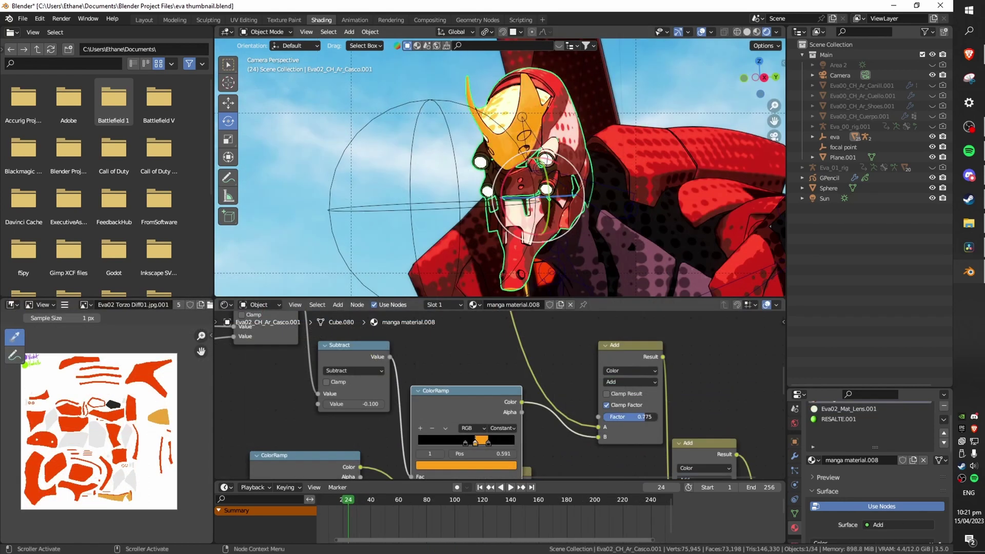
middle_drag(708, 432, 598, 362)
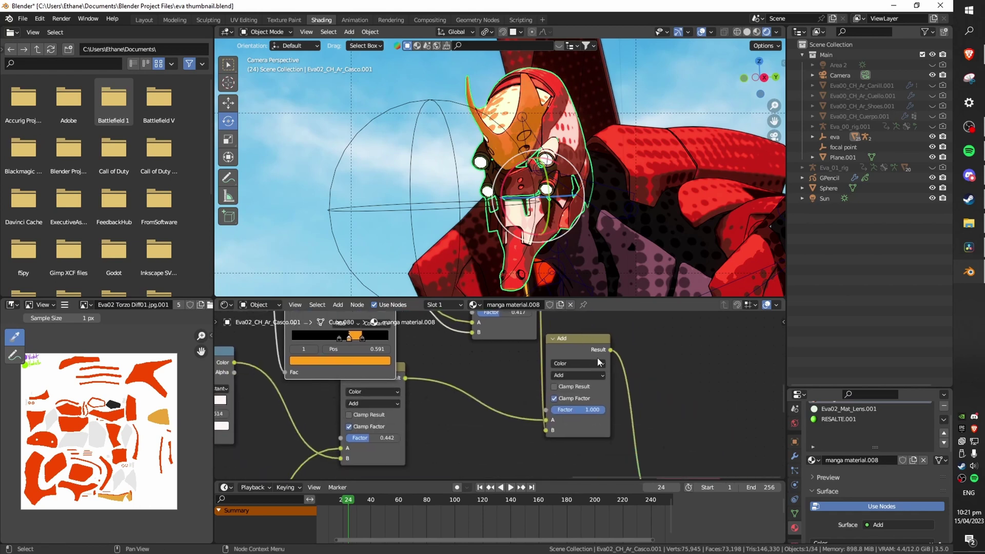
mouse_move(600, 410)
mouse_down()
mouse_move(551, 409)
mouse_move(605, 409)
mouse_up()
scroll(660, 436, down, 2)
middle_drag(661, 436, 782, 428)
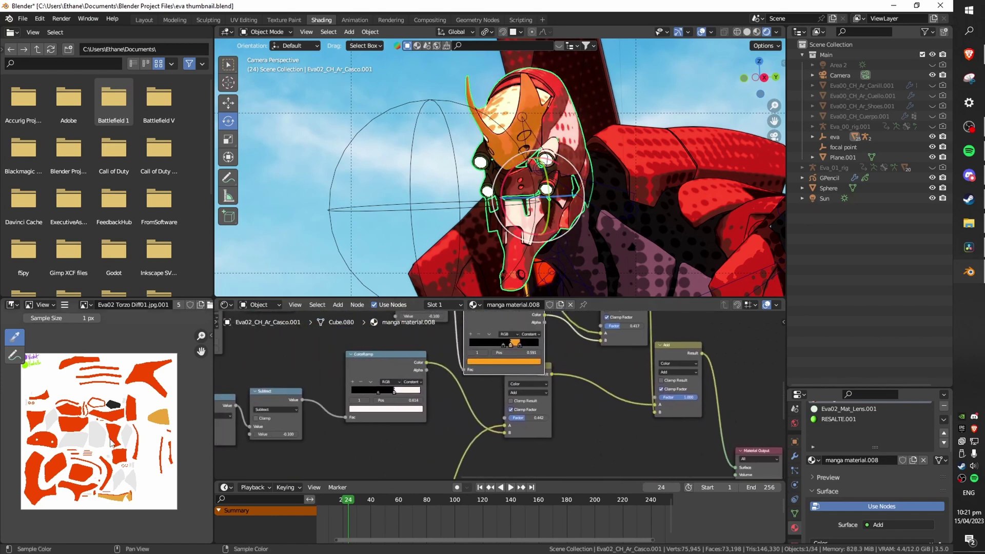
Move the Add node fed by the white ColorRamp clear of the orange ColorRamp, try its factor at 1.000, and undo that factor change.
drag(547, 382, 553, 405)
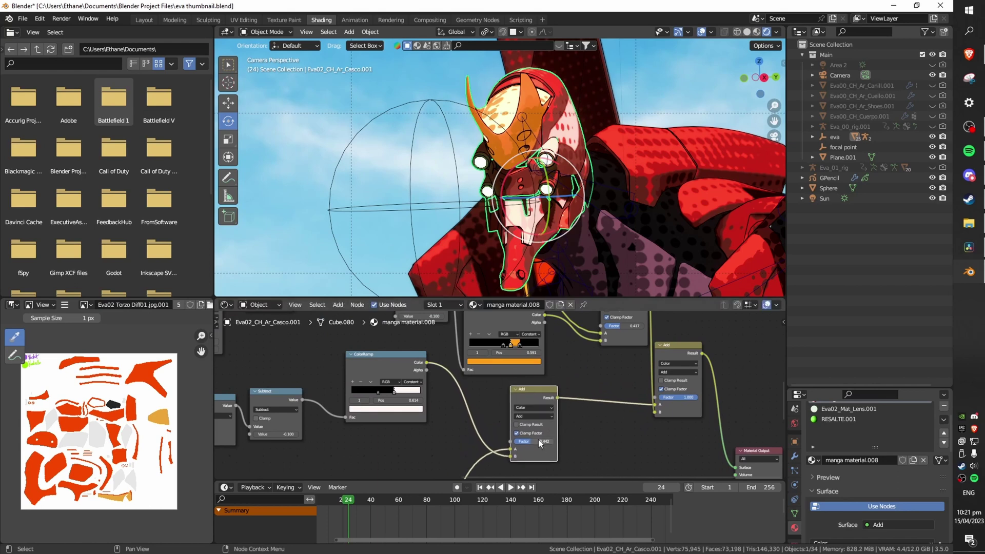
mouse_move(540, 441)
mouse_down()
mouse_move(567, 441)
mouse_move(514, 441)
mouse_move(555, 442)
mouse_up()
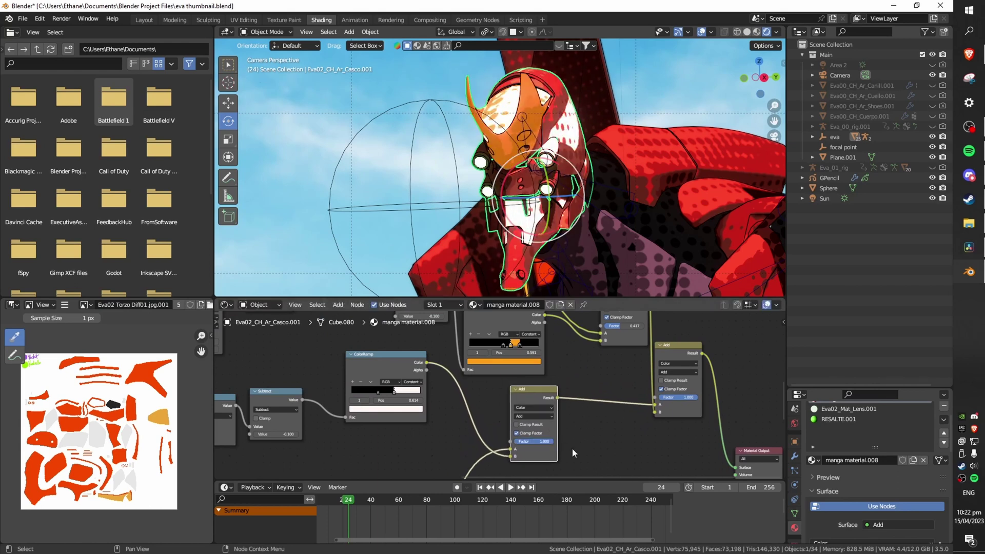
key(ctrl+z)
scroll(564, 444, down, 3)
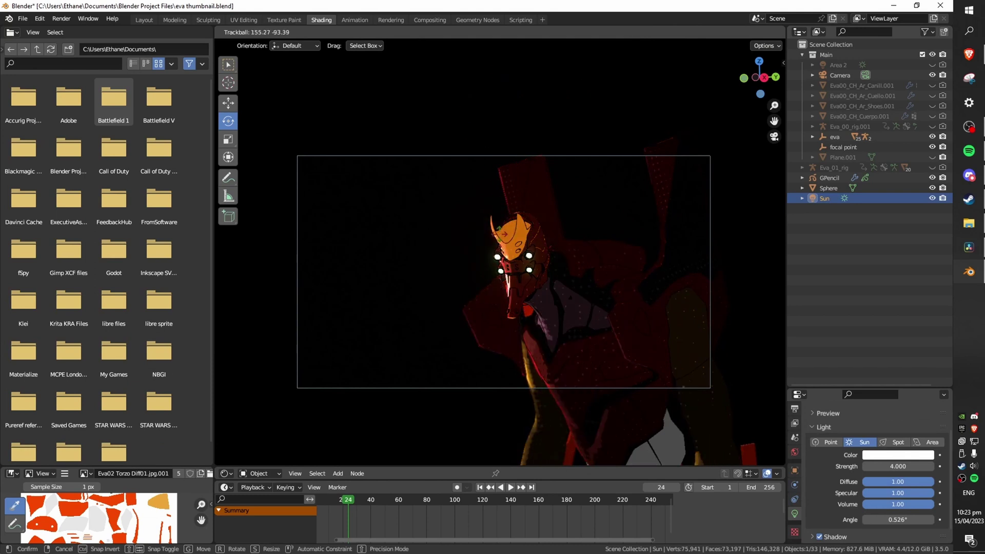
Rotate the Sun light freely to relight the character, and rotate the rig's head bone in Pose Mode.
drag(575, 128, 574, 160)
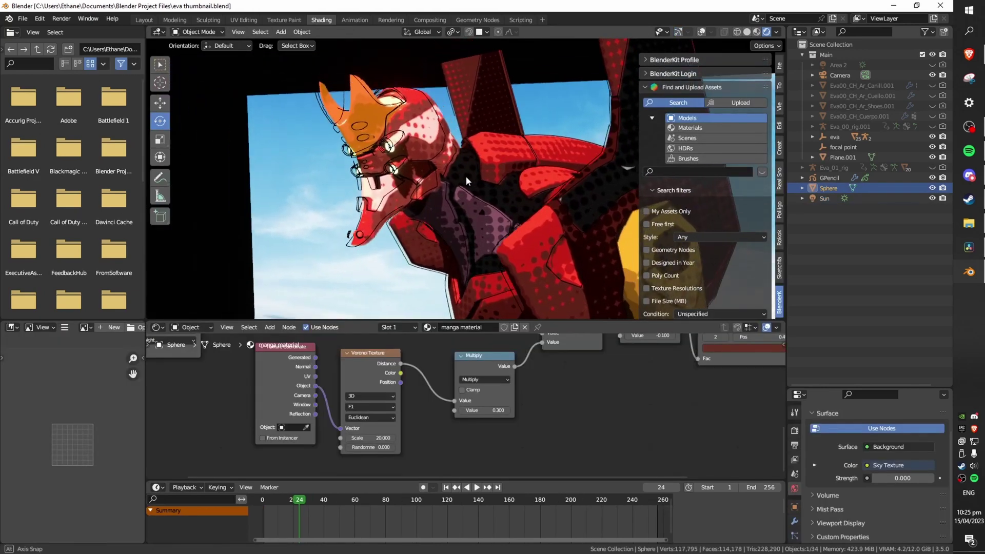
middle_drag(466, 177, 288, 184)
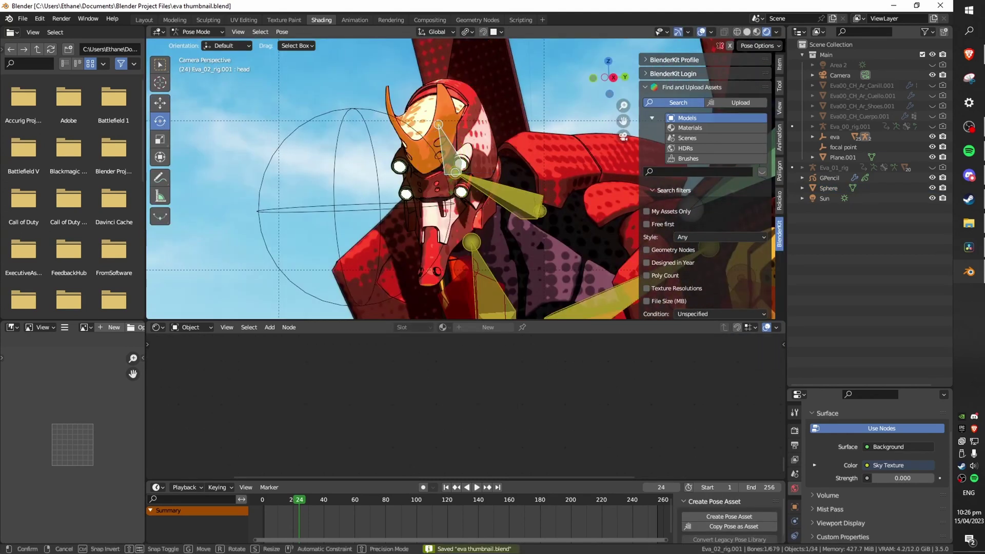
drag(451, 186, 432, 167)
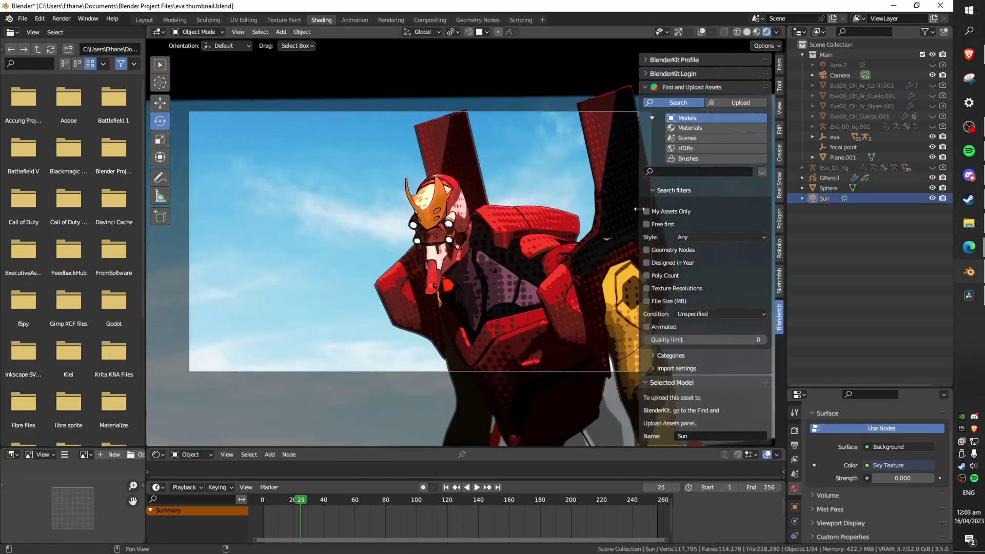
Hide the viewport sidebar, toggle the GPencil object to compare the character with and without outlines, leave it hidden, and save.
key(n)
click(933, 178)
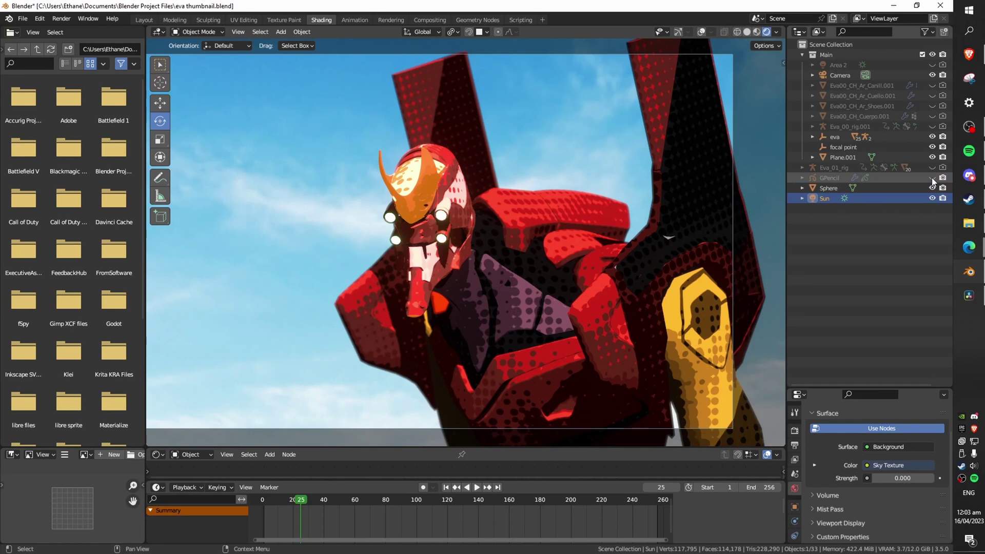
click(932, 178)
click(933, 177)
click(933, 177)
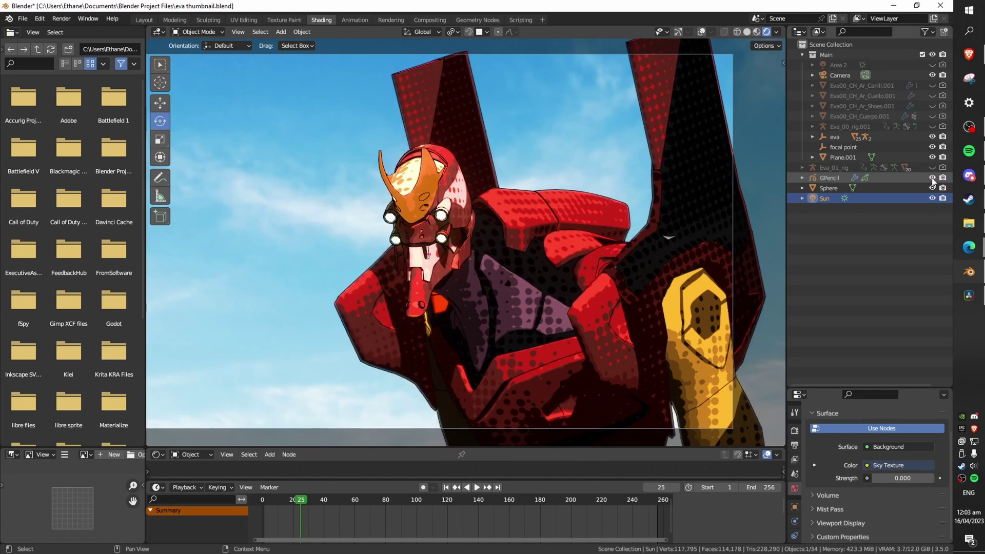
click(932, 178)
key(ctrl+s)
middle_drag(770, 226, 667, 247)
scroll(616, 252, up, 3)
scroll(617, 267, down, 2)
middle_drag(617, 267, 601, 277)
key(ctrl+s)
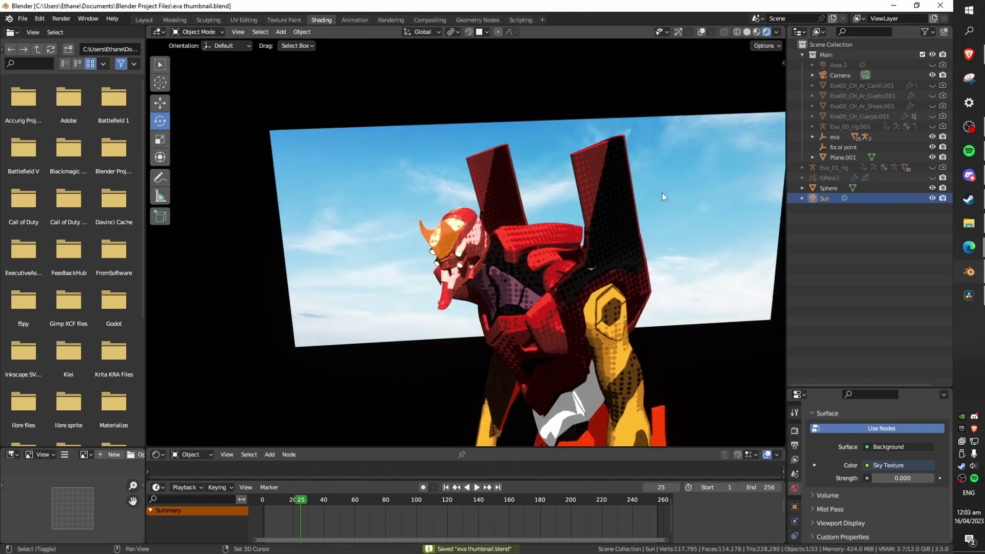
click(701, 32)
click(678, 31)
click(688, 31)
click(702, 32)
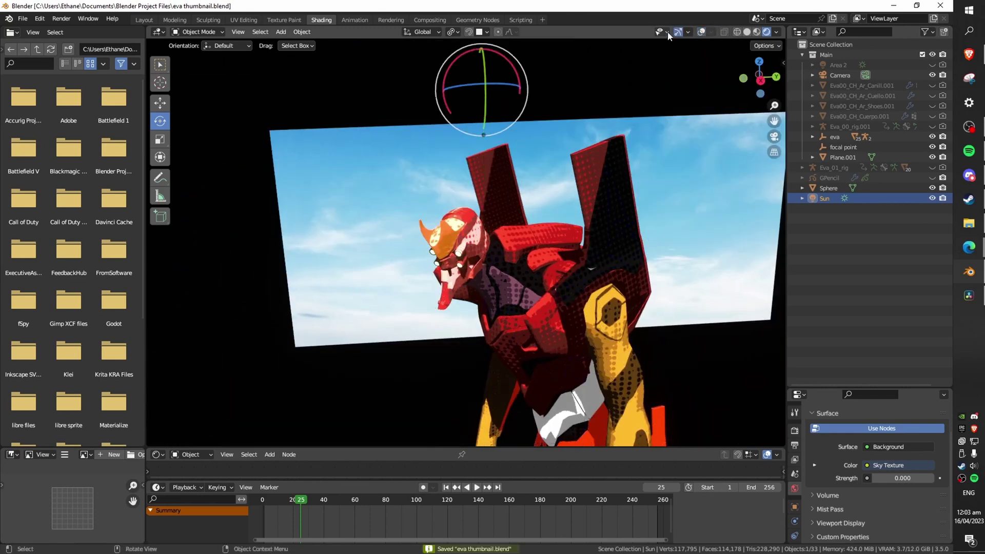
click(701, 32)
Add a blank Grease Pencil object, rename it outlines, and save the file.
scroll(452, 308, down, 2)
key(shift+a)
mouse_move(451, 385)
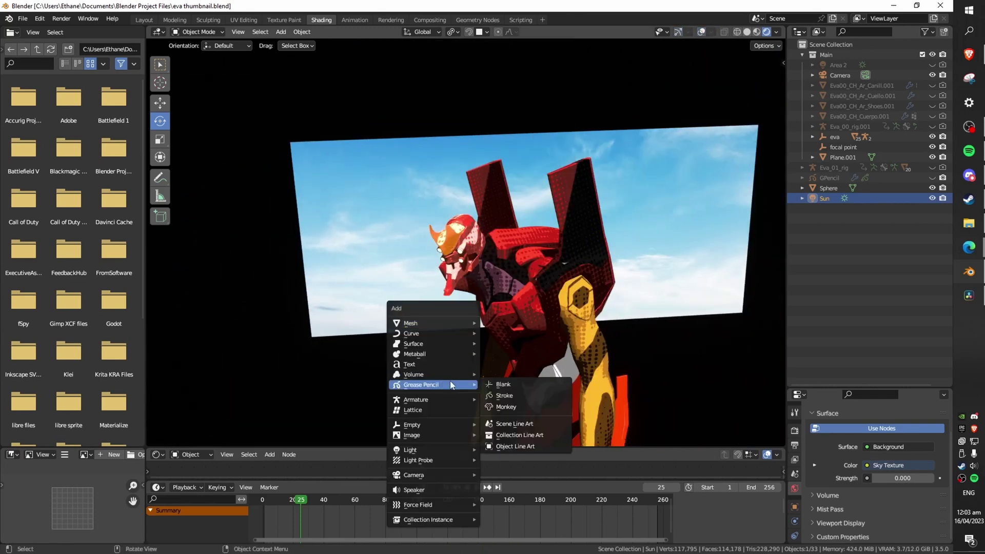
click(516, 385)
double_click(828, 187)
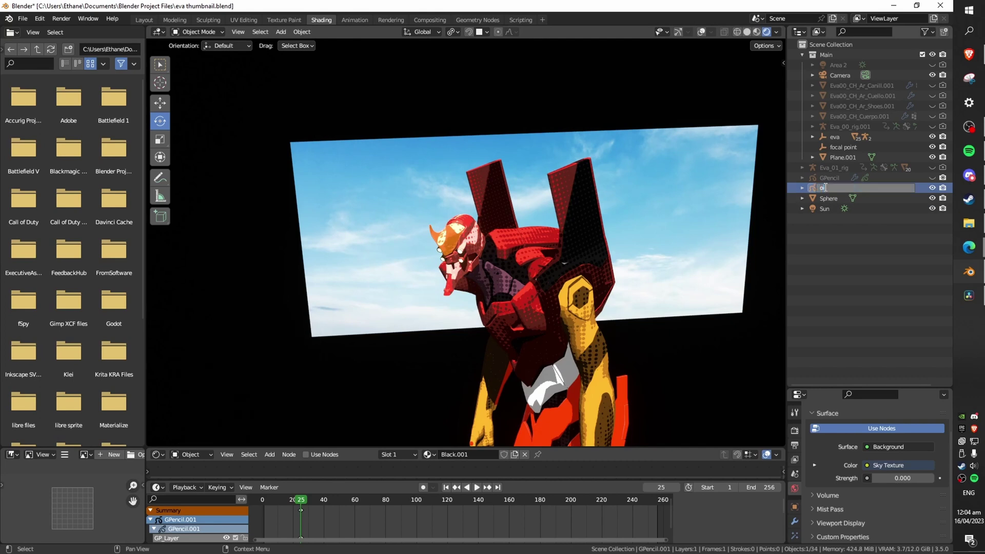
key(ctrl+s)
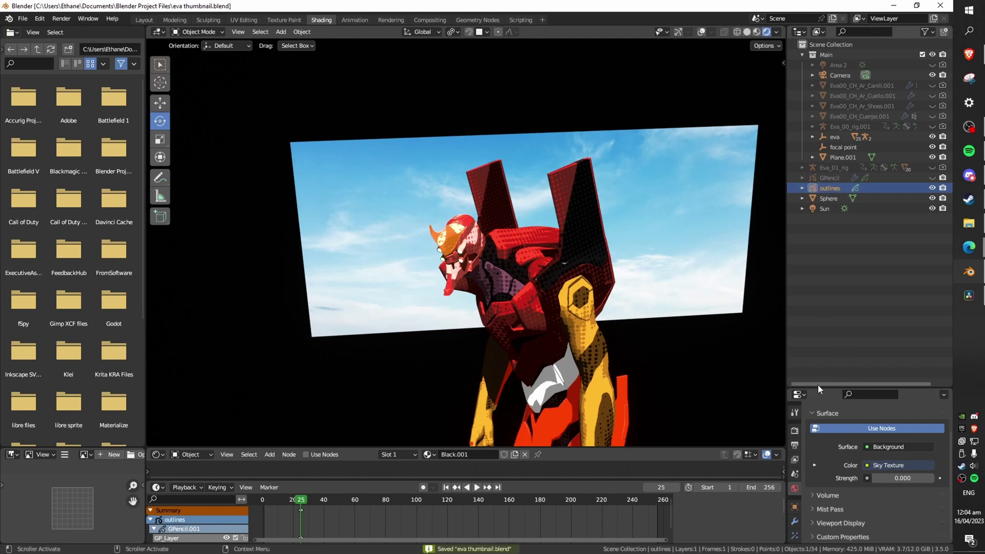
Enlarge the properties area, move the outlines object's keyframe to frame 1, and save the file.
drag(819, 388, 819, 250)
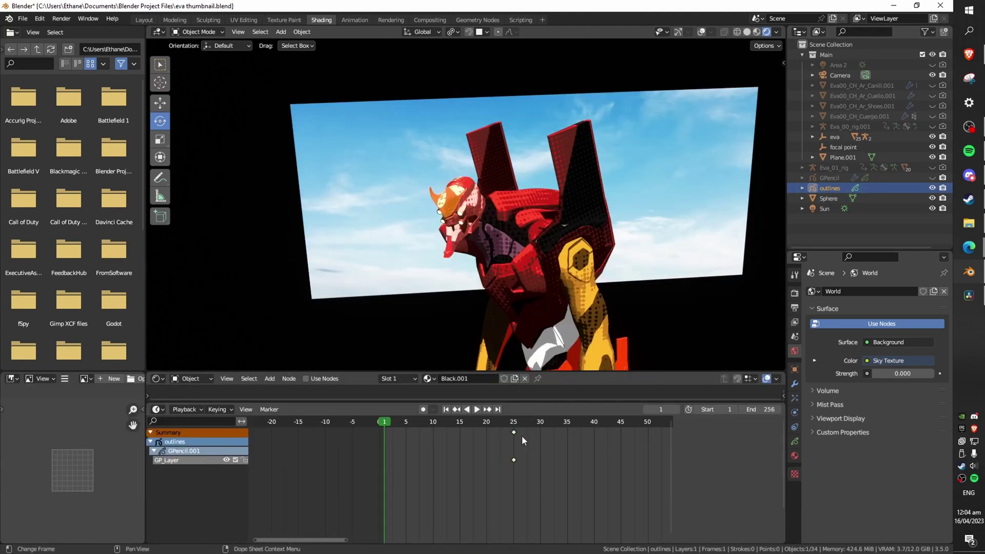
drag(513, 432, 385, 447)
key(ctrl+s)
ctrl+middle_drag(443, 454, 403, 473)
Add a Line Art modifier to the outlines object, view through the camera, and set the source collection to Main.
click(795, 384)
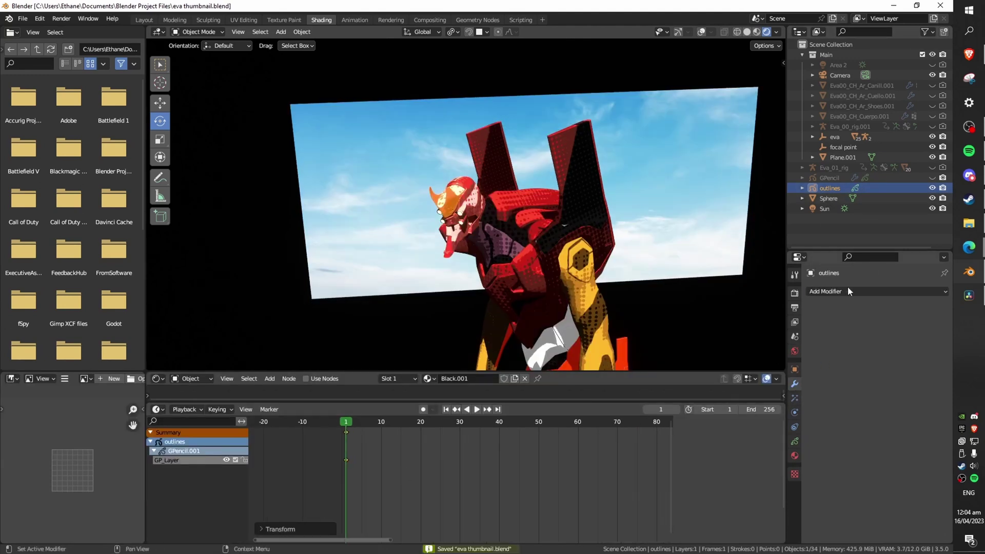
click(847, 291)
click(783, 377)
key(KP_0)
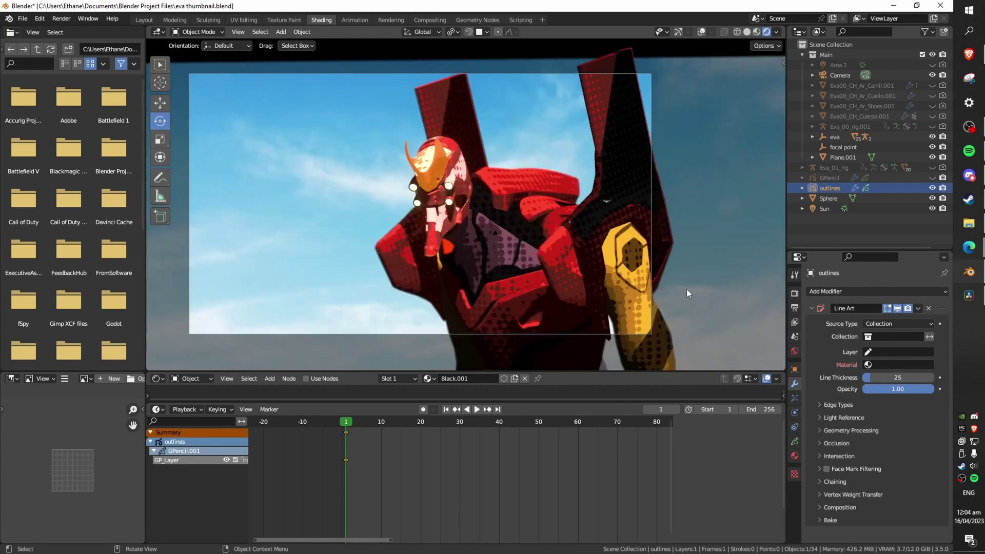
scroll(687, 293, up, 1)
click(899, 337)
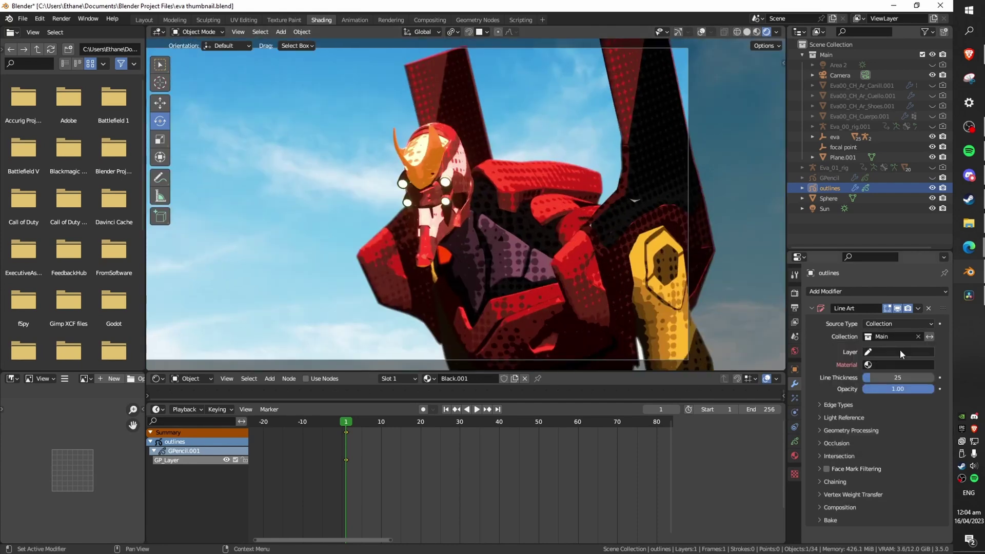
key(space)
key(space)
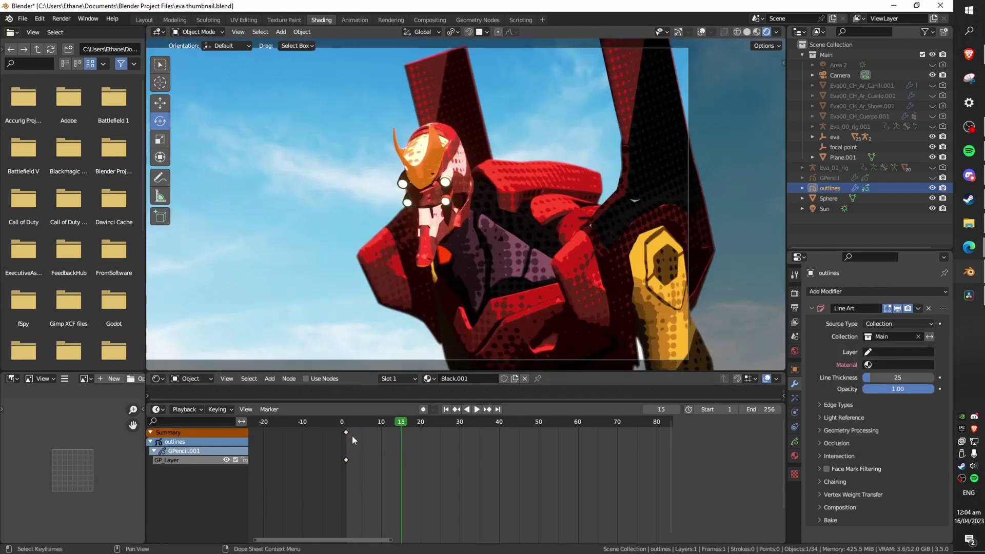
Set the Line Art modifier's layer to GP_Layer and its material to Black.001, and save the file.
click(899, 352)
click(888, 368)
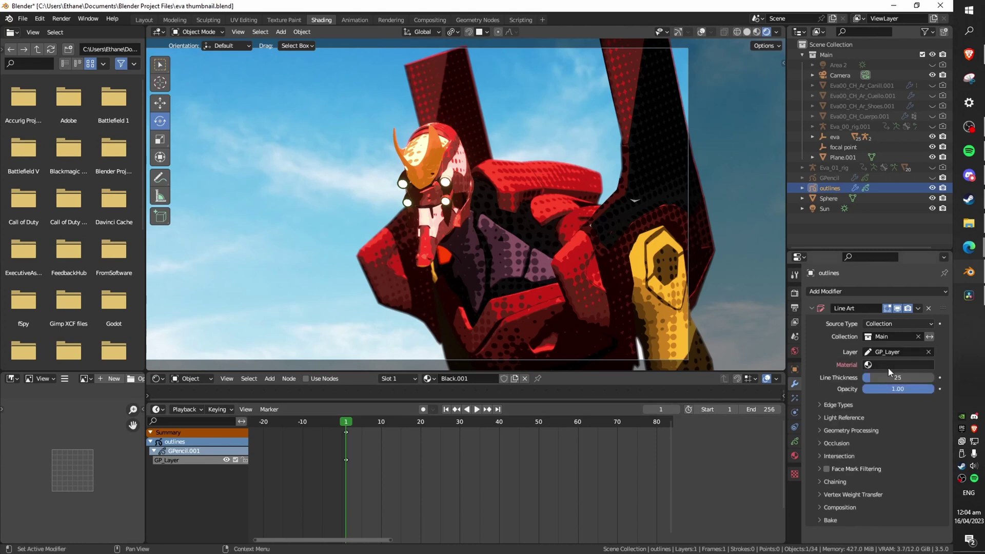
click(891, 366)
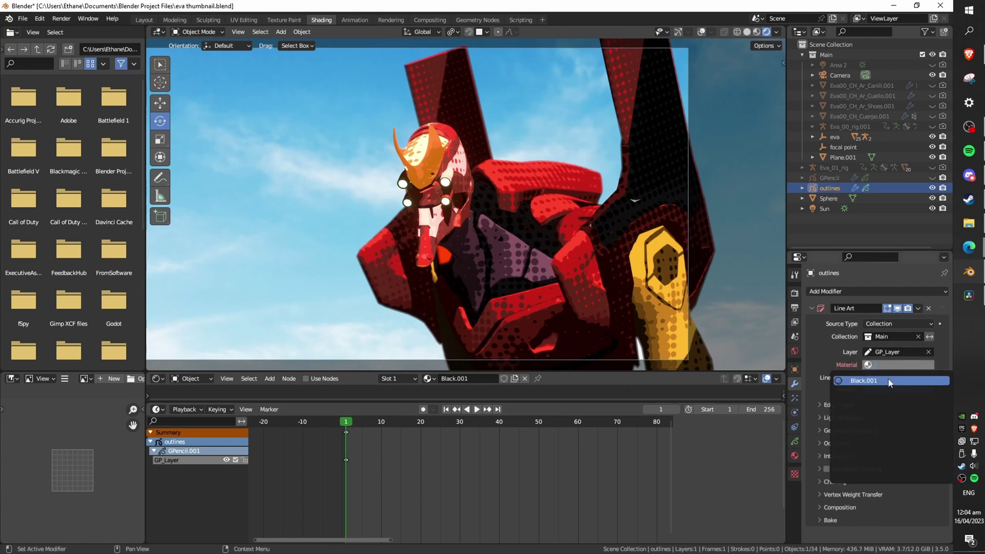
click(887, 381)
key(ctrl+s)
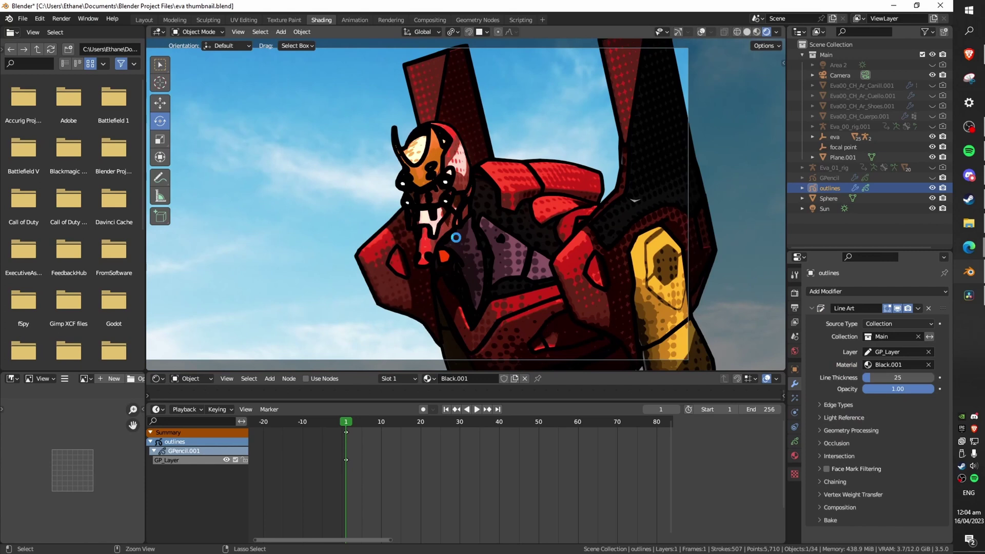
Try lowering the Line Art modifier's opacity to 0.42, and undo the change.
click(888, 389)
click(850, 386)
drag(931, 389, 893, 390)
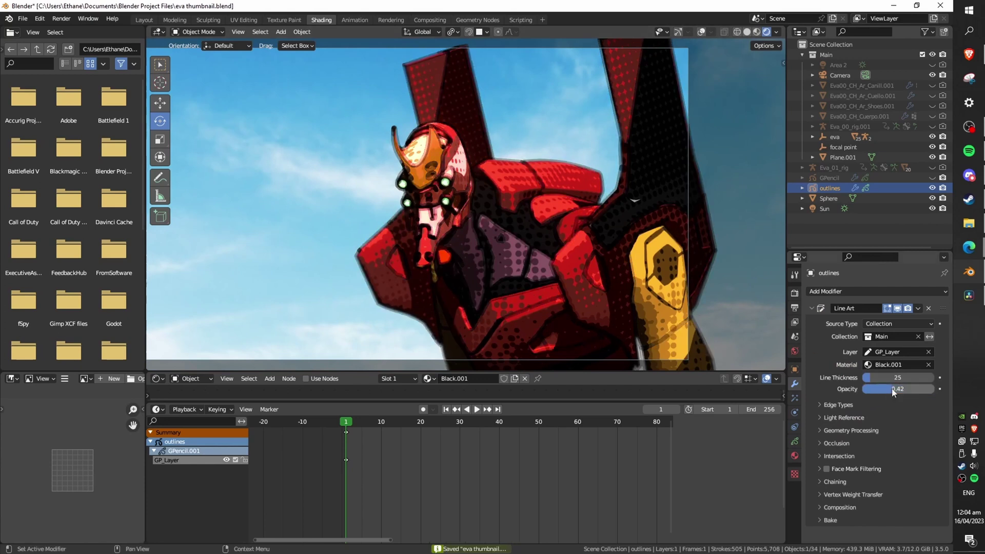
key(ctrl+z)
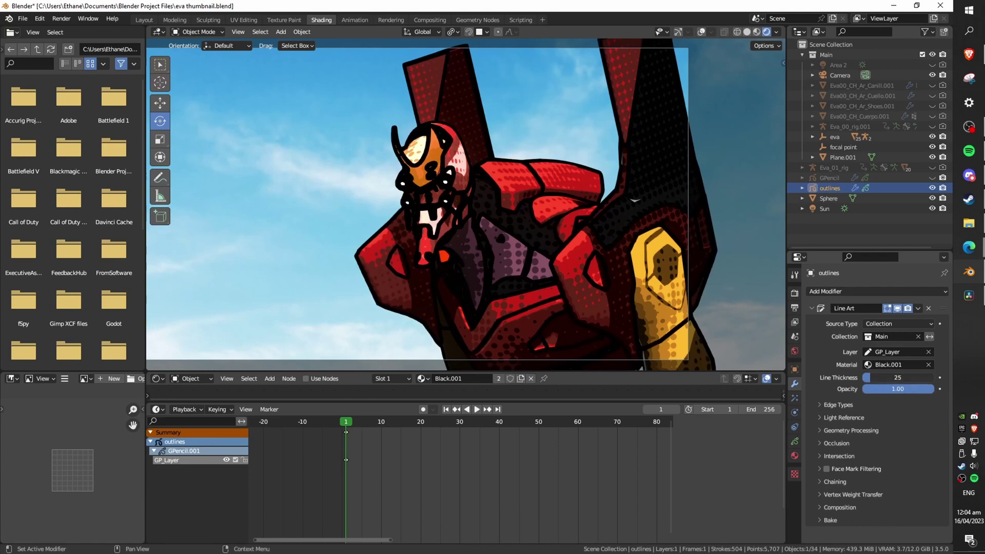
Set the Line Art modifier's line thickness to 3, raise it to 4, and inspect the outlines on the head.
text(3)
key(Return)
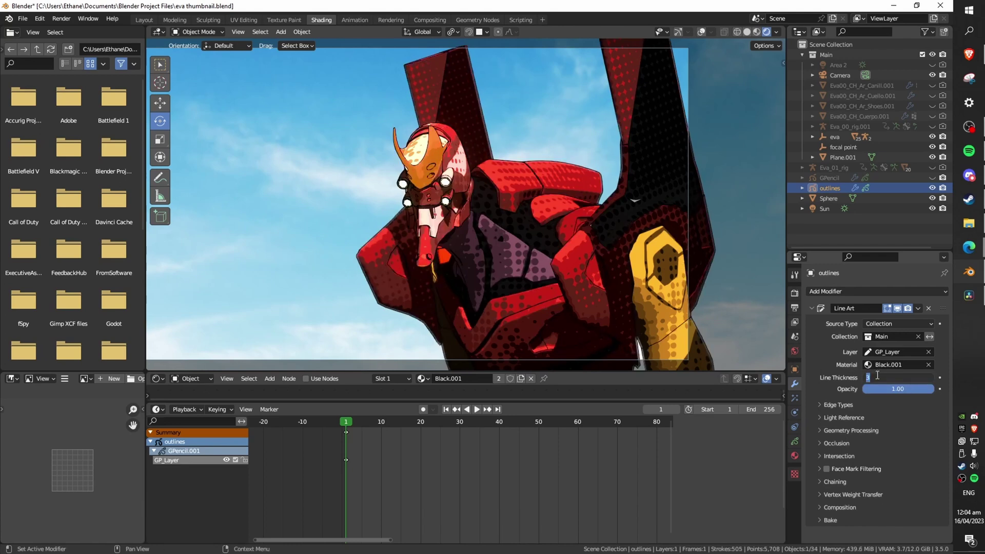
click(929, 378)
scroll(479, 278, up, 3)
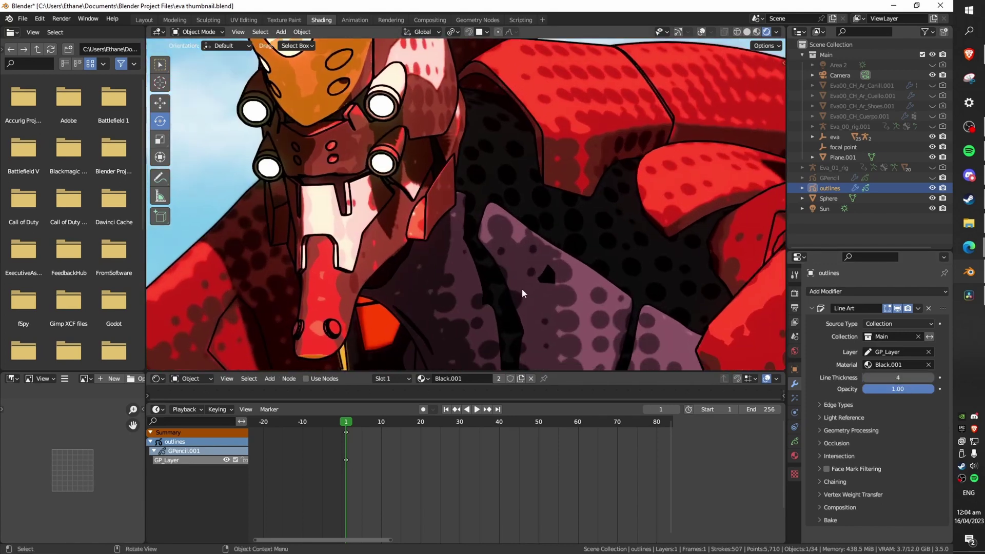
scroll(522, 288, down, 4)
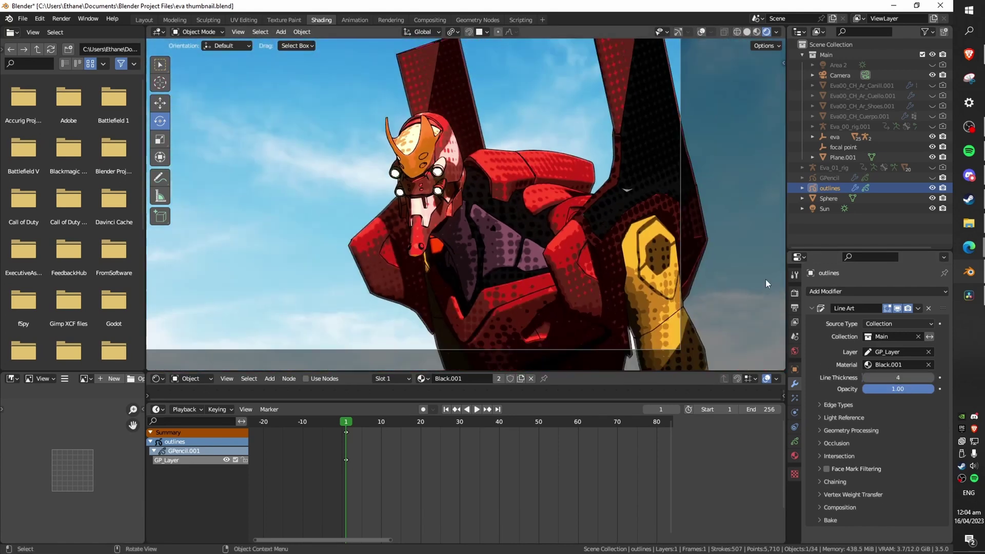
Show the GPencil object instead of outlines, display the Black.001 material settings, and save the file.
click(933, 187)
click(933, 178)
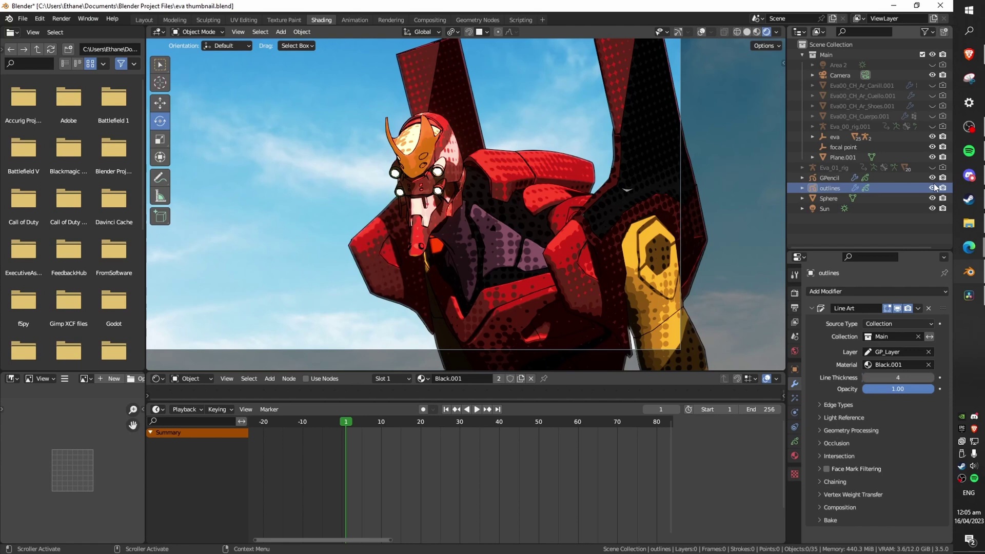
click(933, 187)
click(795, 456)
key(ctrl+s)
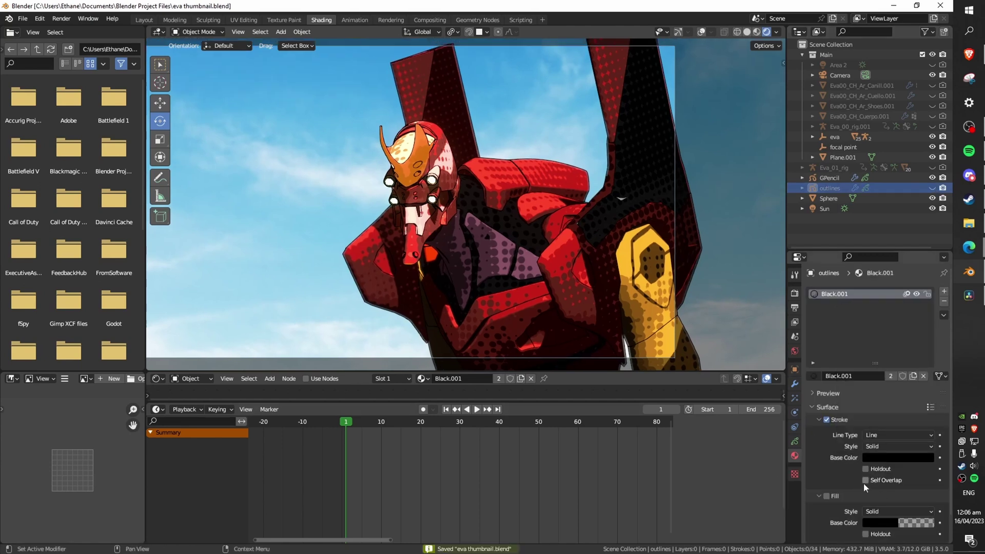
Make the Black.001 stroke base color light grey, show outlines instead of GPencil, and pick another stroke color.
click(894, 455)
click(925, 324)
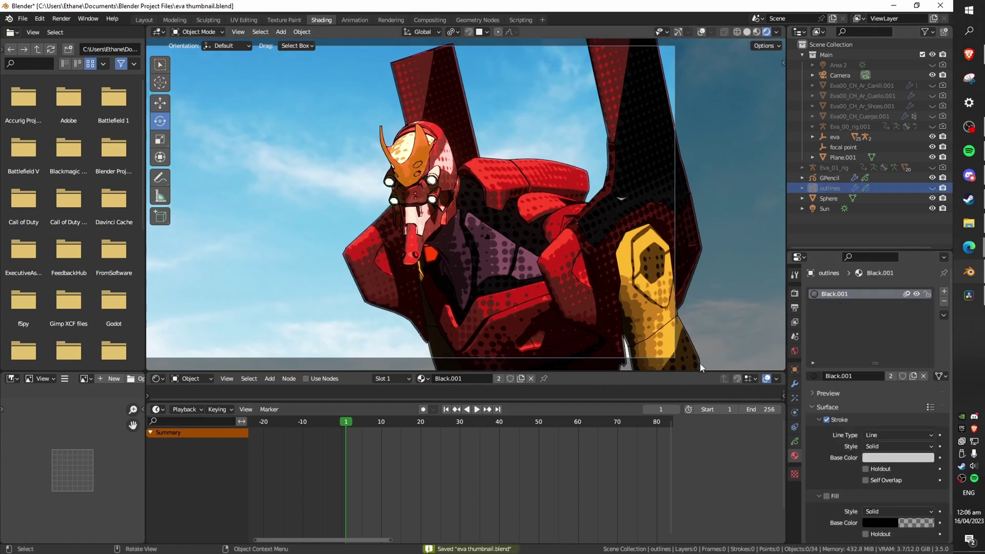
click(932, 188)
click(932, 178)
scroll(466, 205, up, 1)
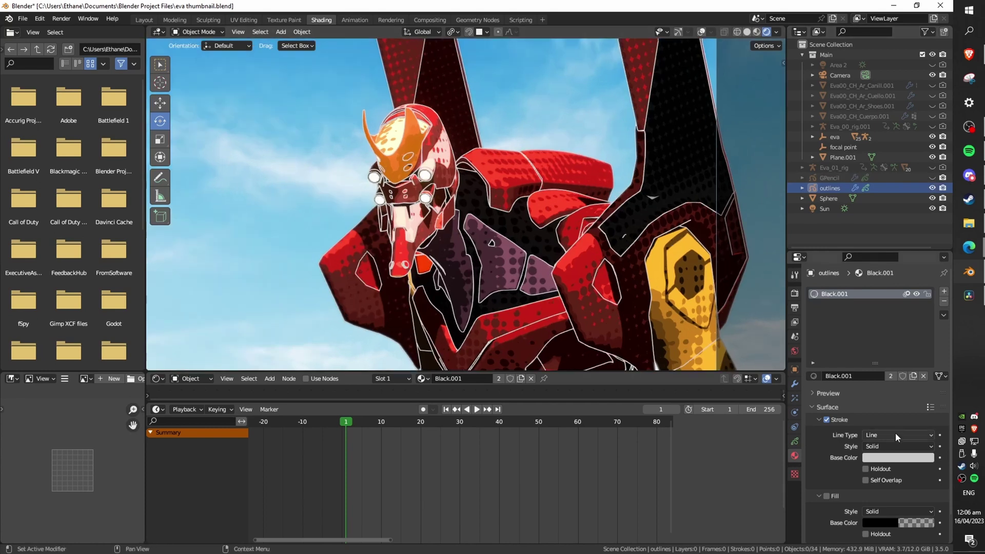
click(890, 457)
click(880, 362)
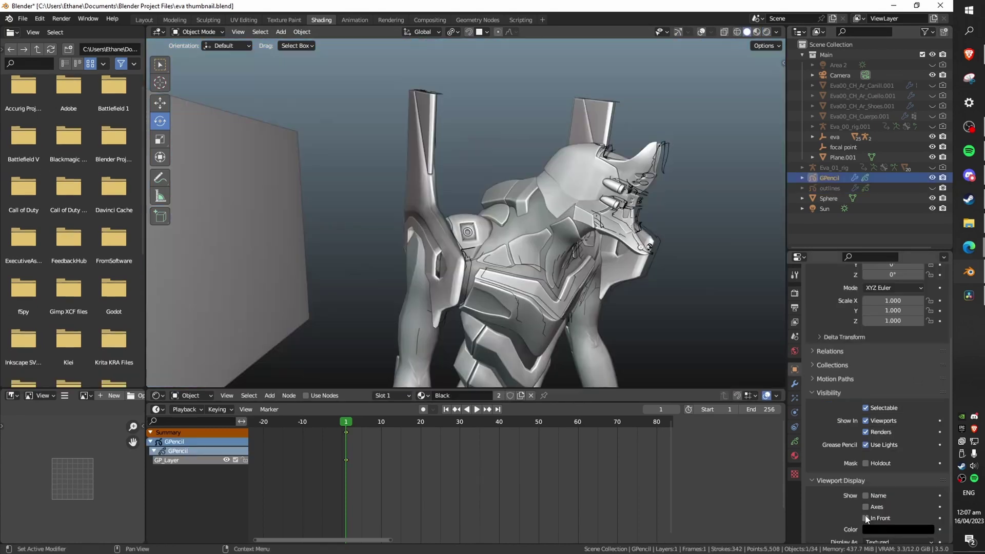
Compare GPencil with In Front on and off, leave the option enabled, and save the file.
click(866, 518)
click(866, 517)
click(866, 518)
click(866, 518)
click(867, 517)
click(867, 518)
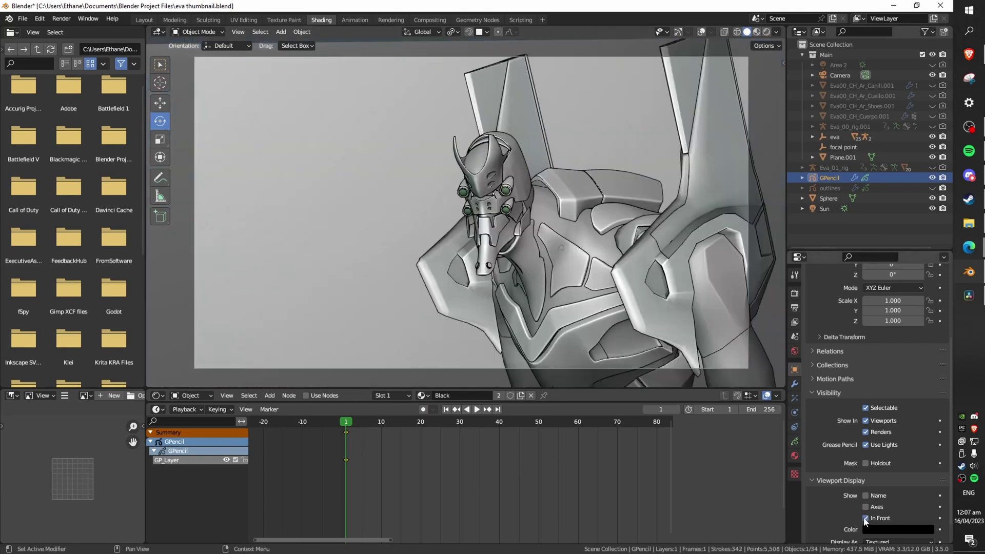
key(ctrl+s)
Frame the camera view of the character and enlarge the 3D viewport area.
scroll(662, 297, down, 2)
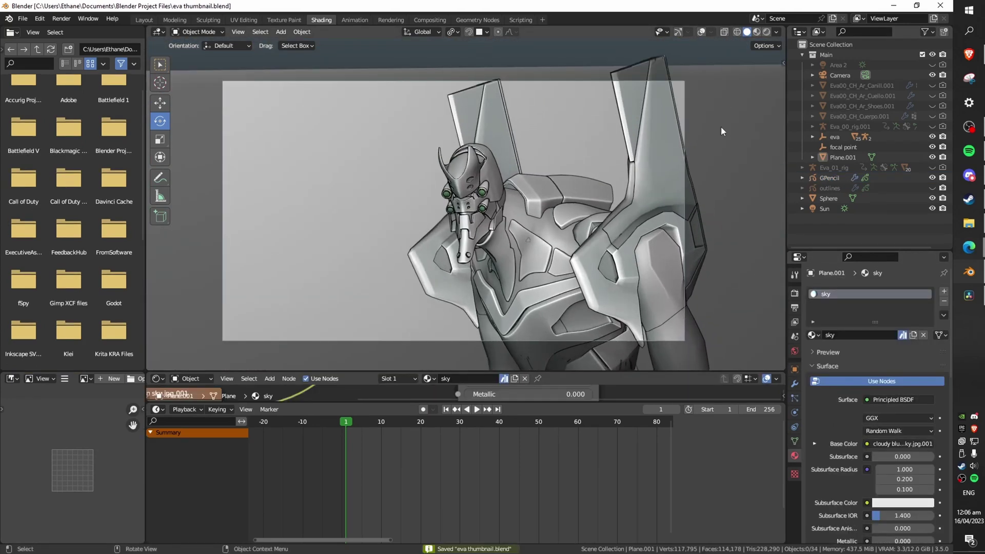
scroll(736, 184, down, 1)
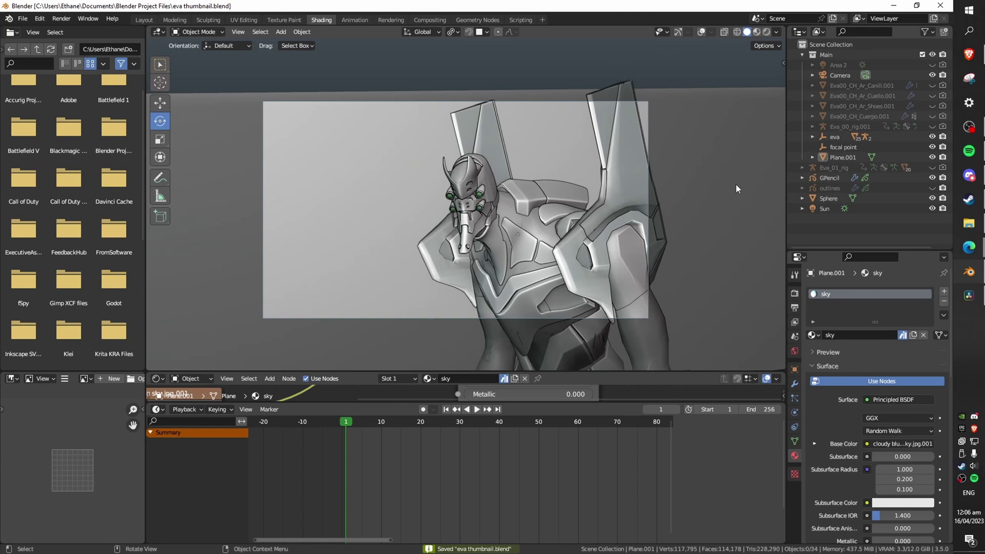
scroll(736, 184, up, 1)
shift+middle_drag(770, 183, 787, 183)
drag(606, 371, 604, 399)
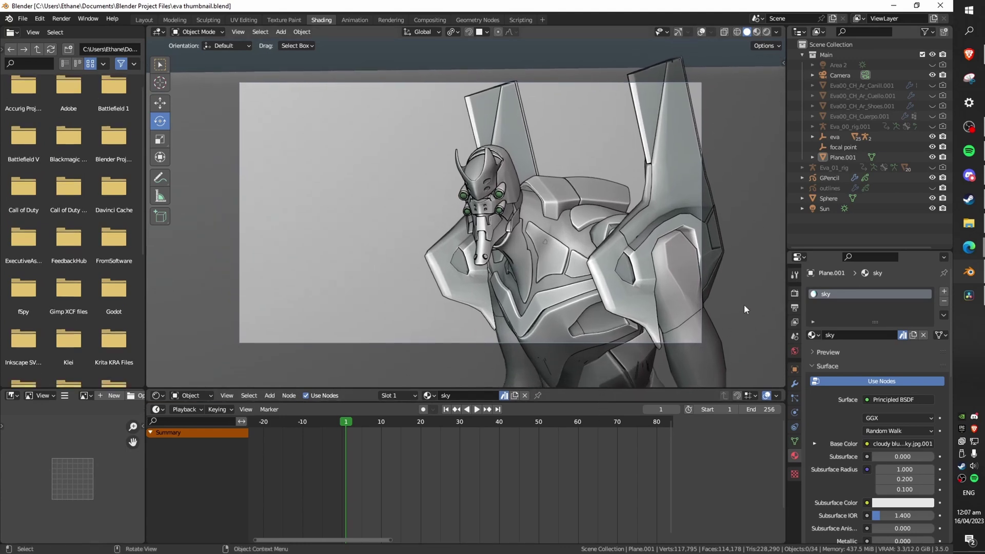
Select the GPencil object and turn off In Front in its viewport display settings.
scroll(744, 305, up, 1)
middle_drag(762, 288, 288, 315)
click(830, 178)
click(795, 369)
scroll(872, 437, down, 6)
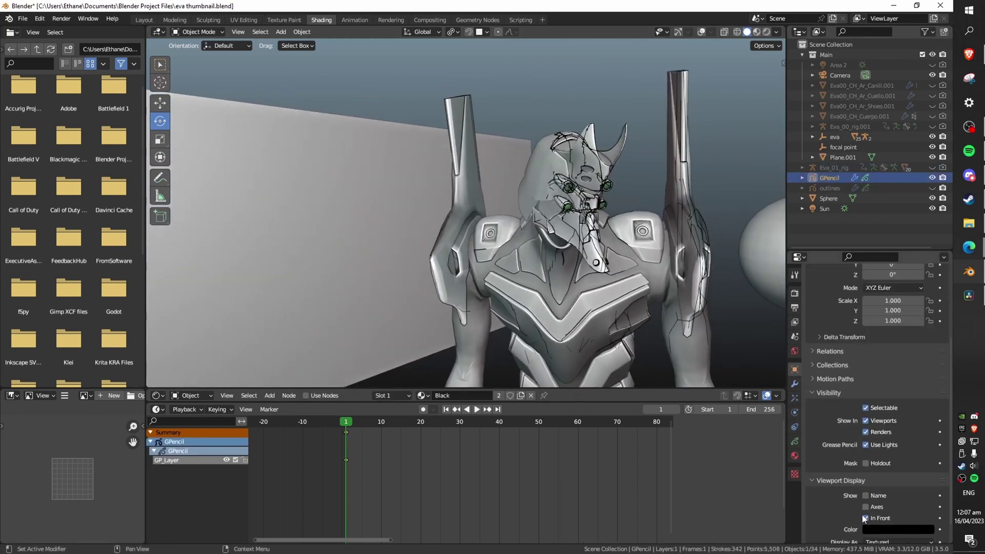
click(867, 518)
Toggle GPencil's In Front option repeatedly to compare how the lines overlap the model from the side.
middle_drag(652, 359, 735, 365)
click(866, 516)
click(866, 516)
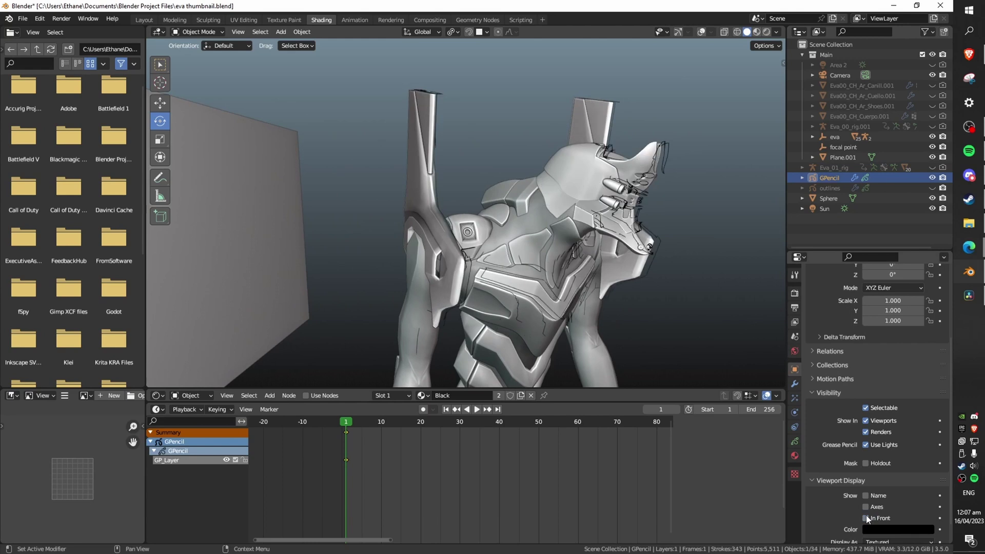
double_click(866, 517)
click(866, 517)
click(866, 518)
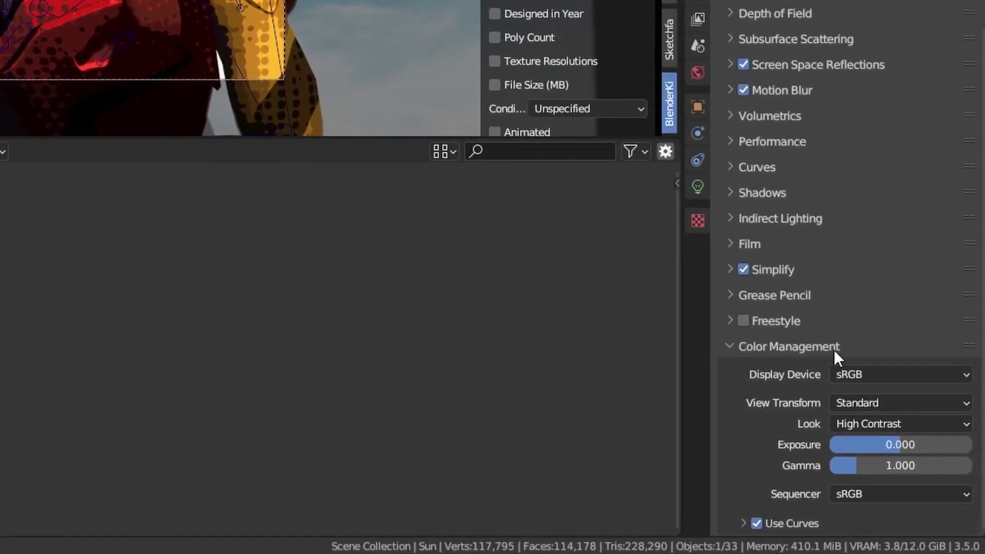
Set the Color Management display device to sRGB, the view transform to Standard and the look to High Contrast.
click(852, 371)
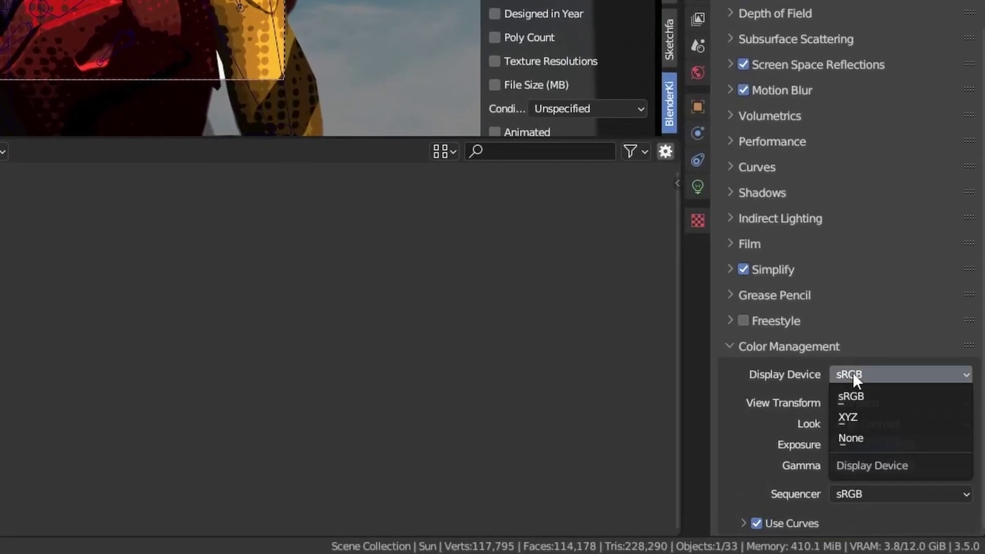
click(860, 394)
click(866, 403)
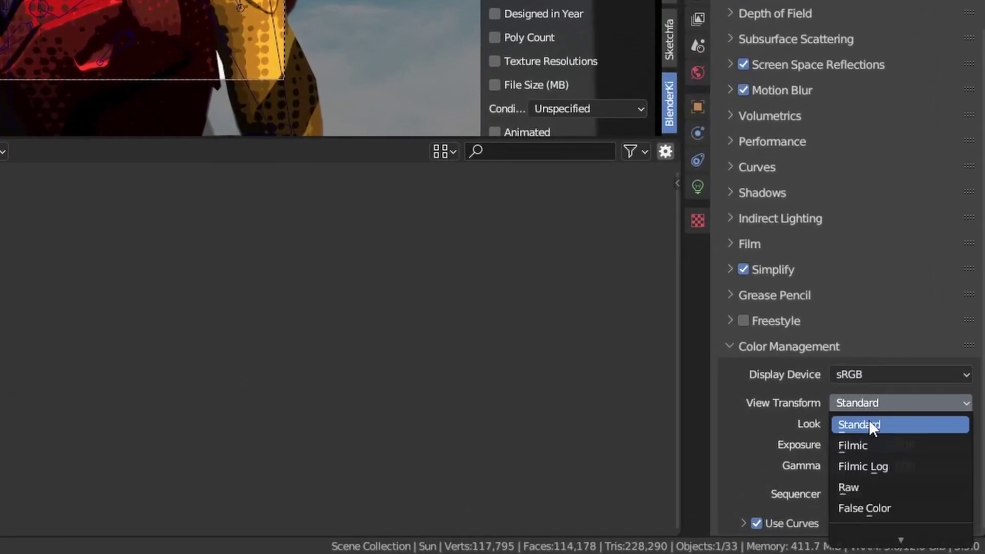
click(869, 421)
click(873, 427)
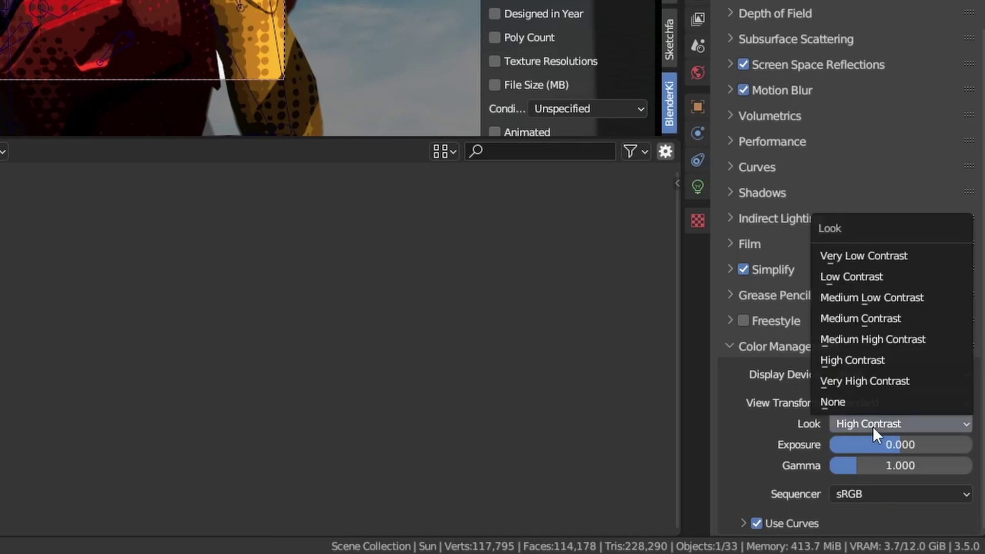
click(867, 361)
click(870, 375)
click(871, 377)
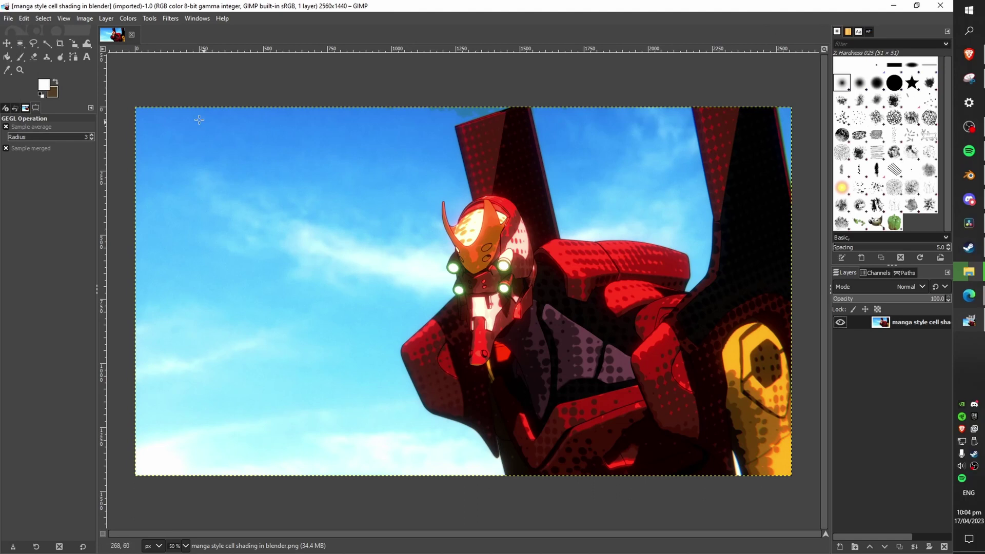
In GIMP, lower the white end of the image's Value curve to output 220 and apply it.
click(128, 18)
click(153, 130)
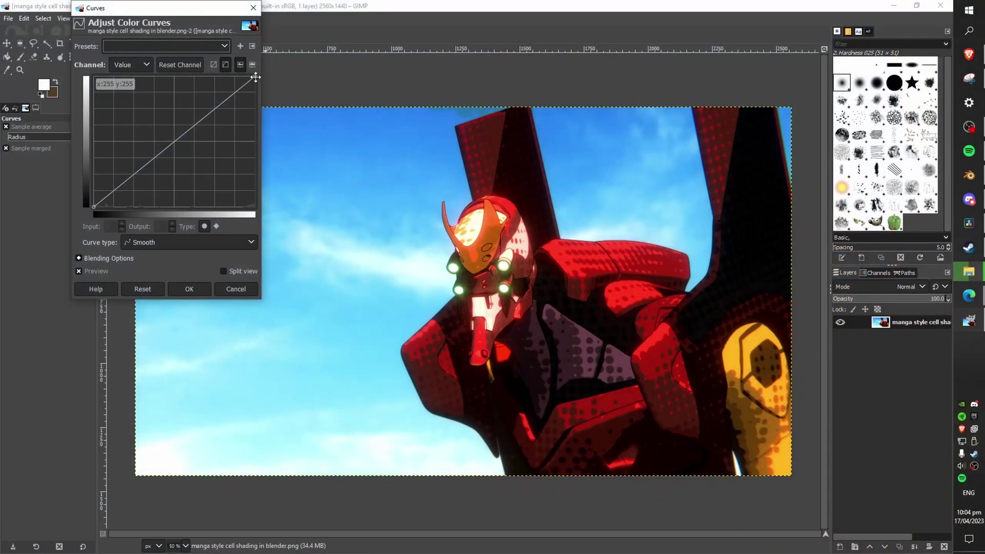
drag(256, 77, 263, 91)
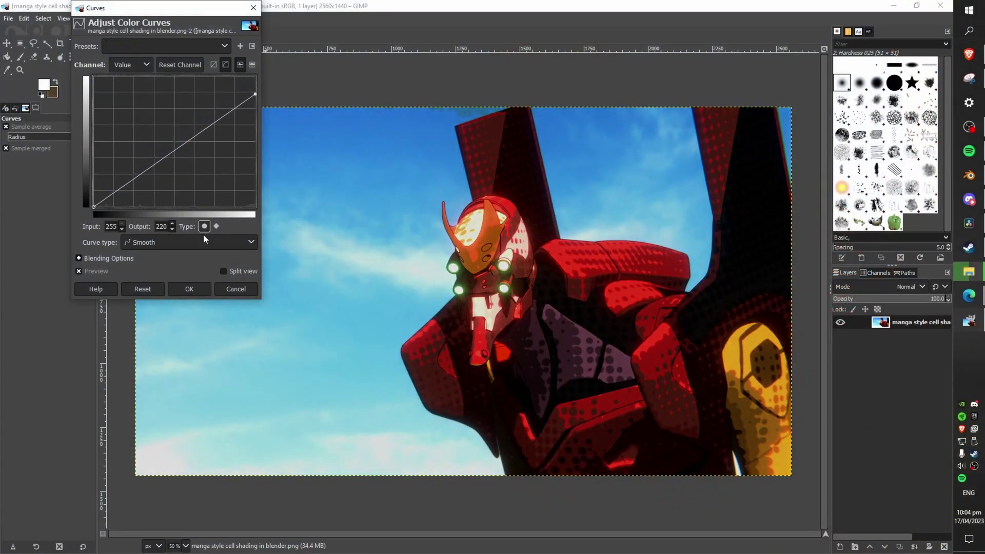
click(190, 289)
Apply a Hue-Saturation adjustment with hue 4.4, lightness about -0.6 and saturation about 4.3.
click(128, 17)
click(154, 80)
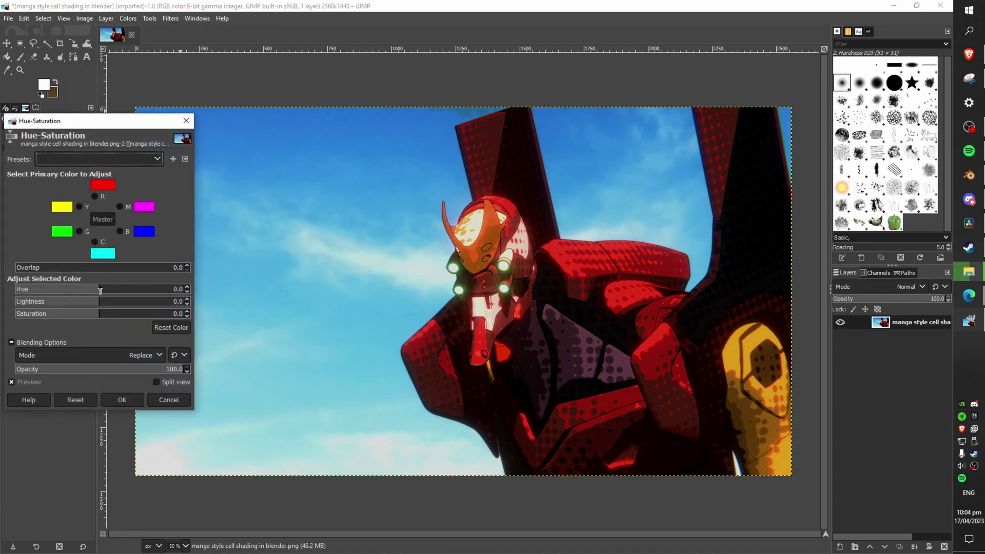
drag(100, 291, 103, 295)
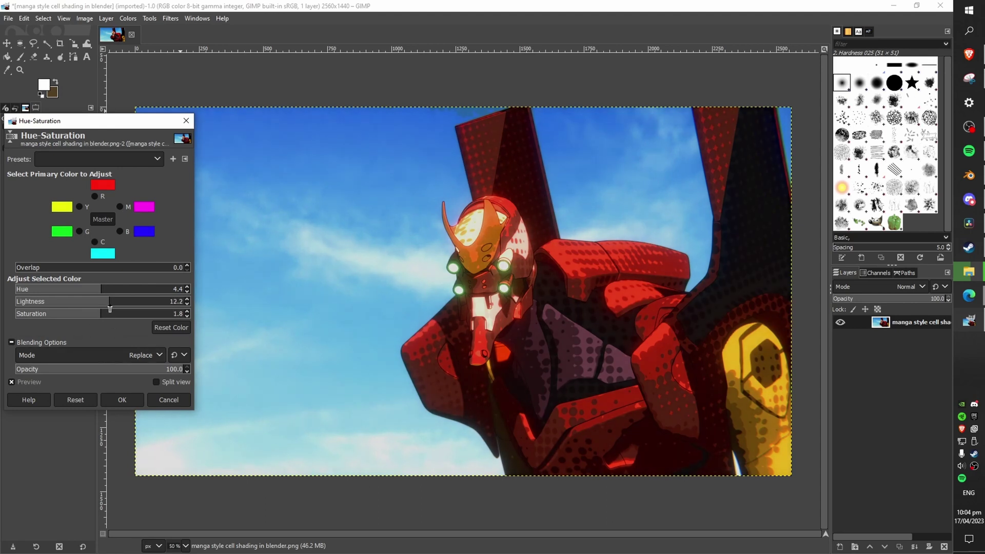
drag(110, 309, 93, 314)
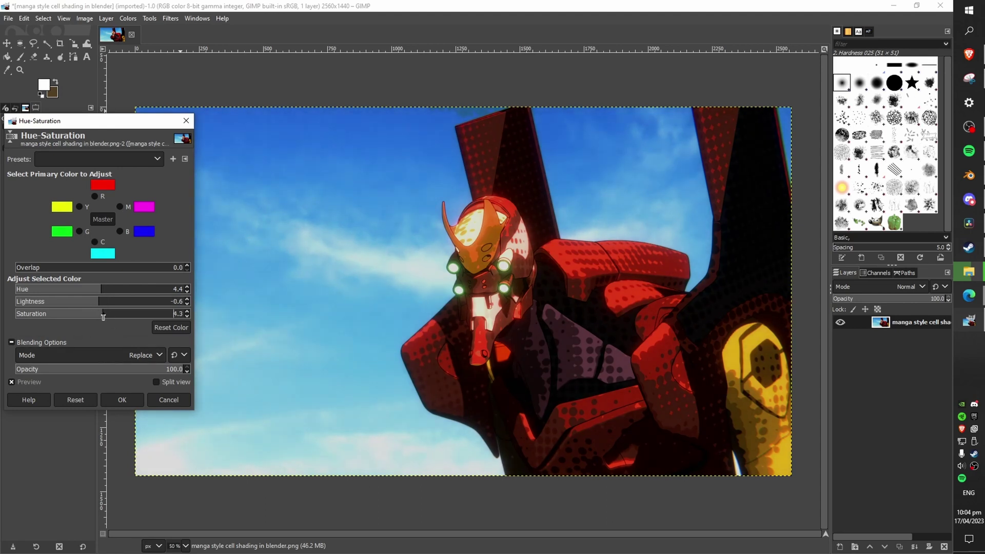
click(122, 399)
Open the Bloom filter for the rendered image.
click(128, 18)
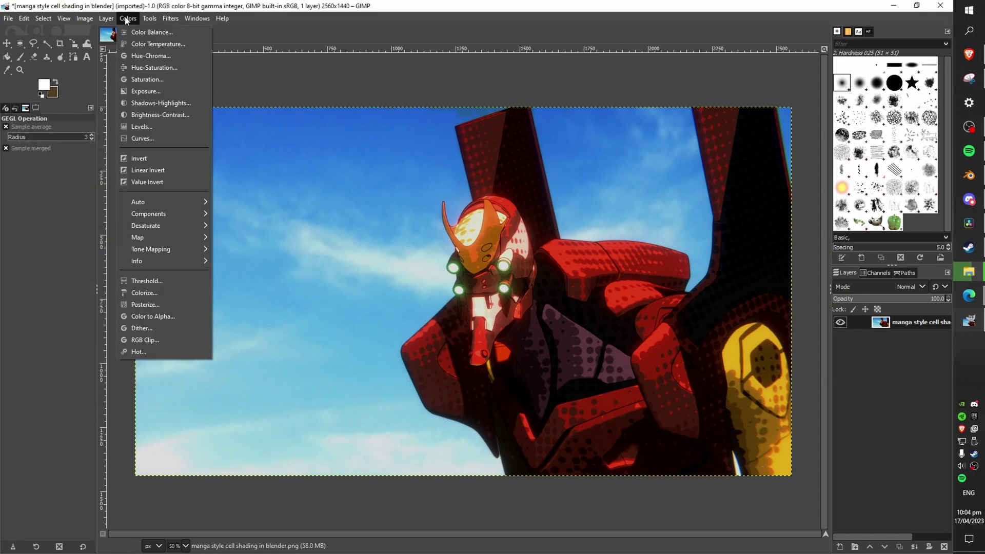
mouse_move(217, 125)
click(325, 123)
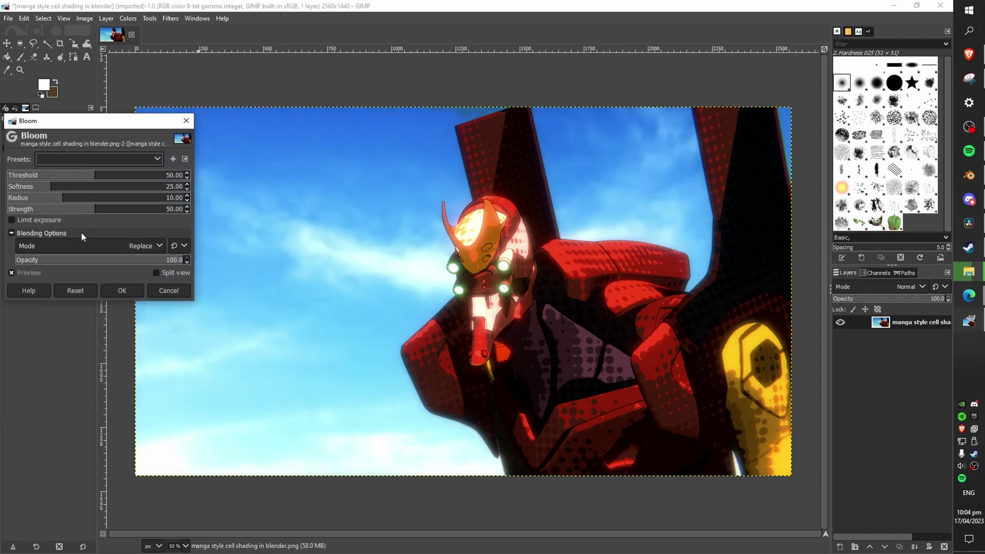